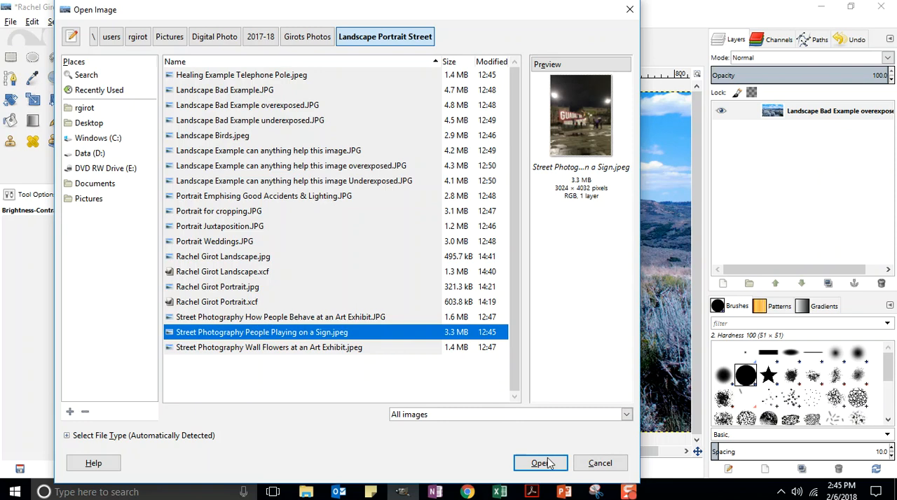
Open the image "Street Photography People Playing on a Sign.jpeg" and examine the sign and the people around it up close
{"action": "left_click", "coordinate": [537, 464]}
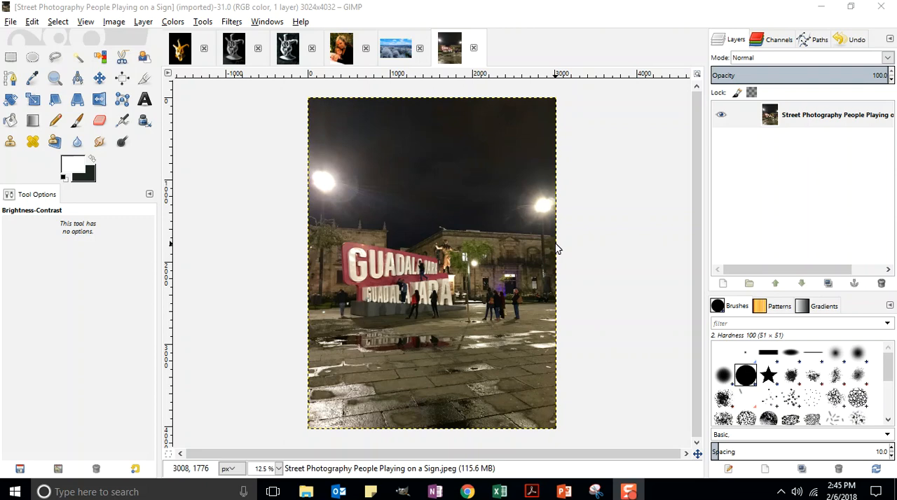
{"action": "left_click", "coordinate": [56, 79]}
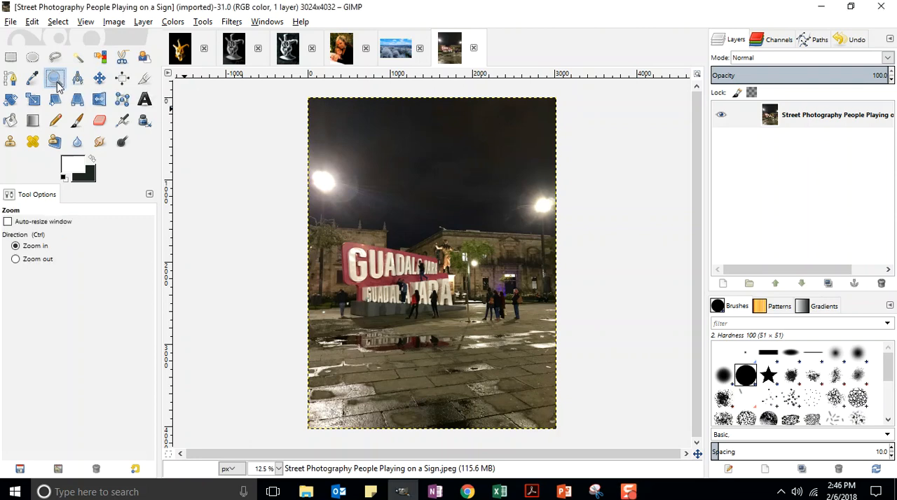
{"action": "left_click", "coordinate": [409, 301]}
{"action": "left_click", "coordinate": [457, 318]}
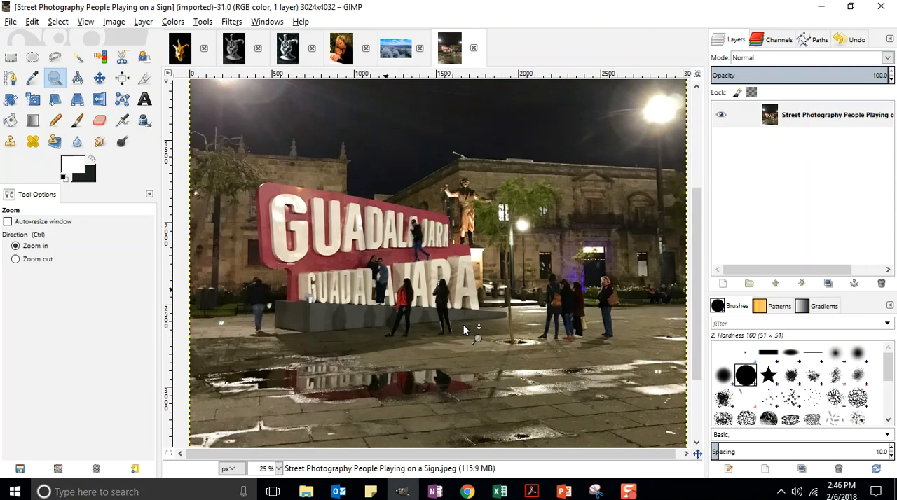
{"action": "left_click", "coordinate": [454, 313]}
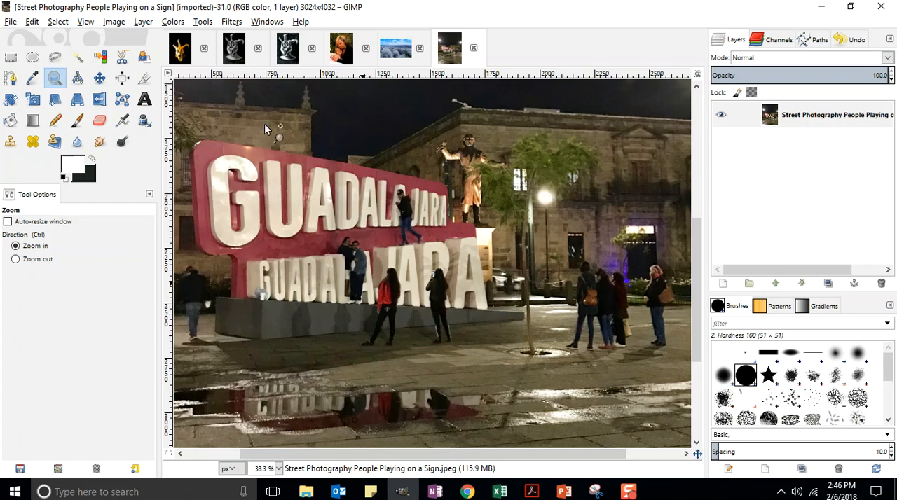
{"action": "key", "text": "ctrl"}
{"action": "left_click", "coordinate": [393, 224]}
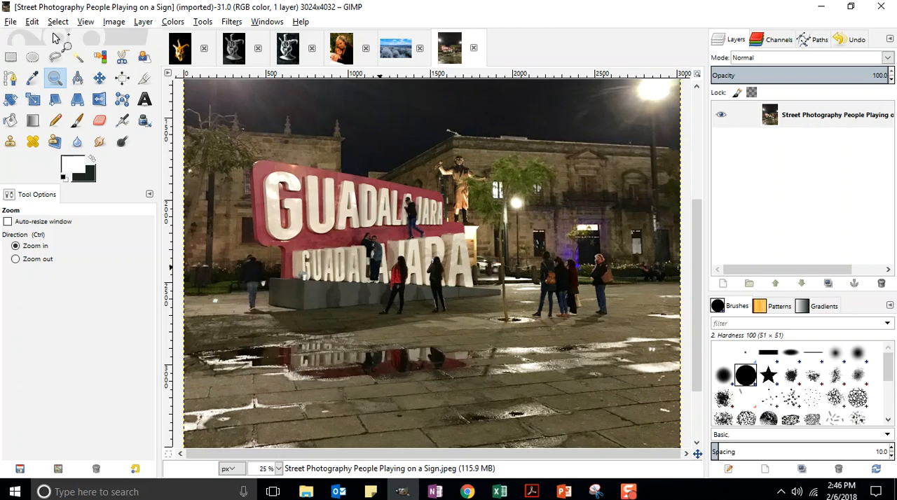
Save the photo as an XCF file in the Landscape Portrait Street folder, named with the photographer's full name followed by "Street Photography"
{"action": "left_click", "coordinate": [11, 22]}
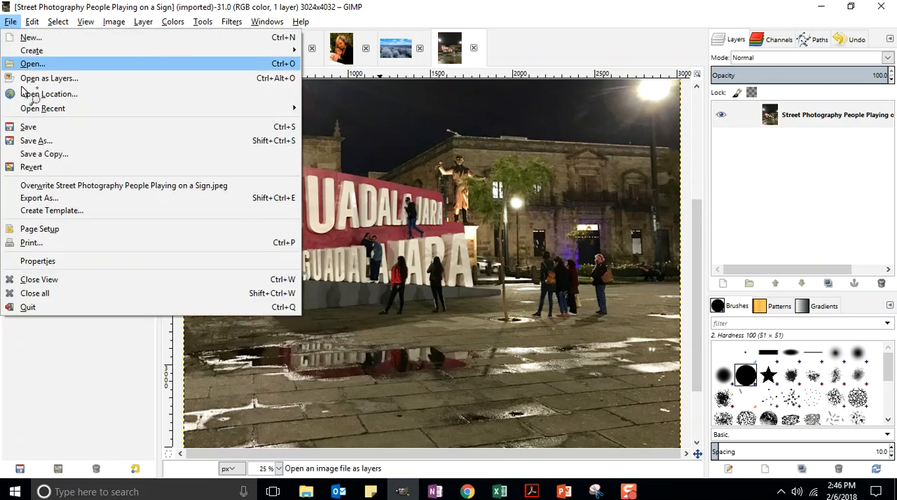
{"action": "left_click", "coordinate": [32, 141]}
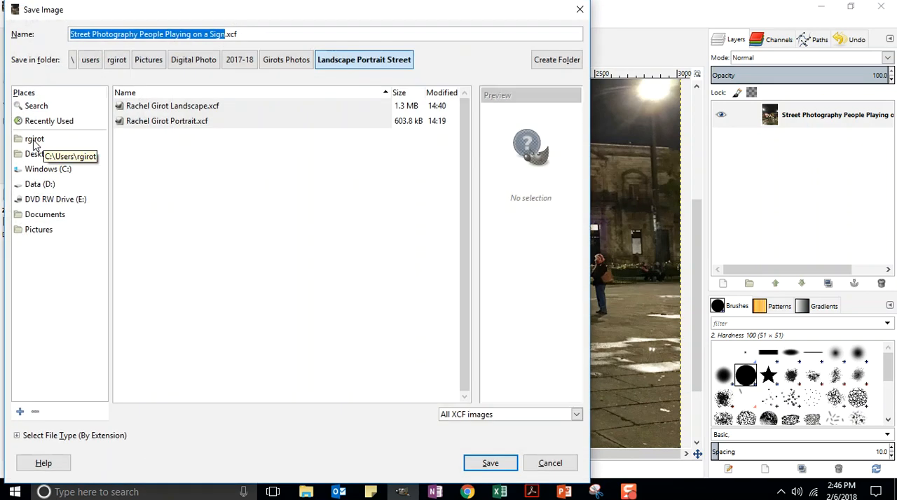
{"action": "left_click_drag", "start_coordinate": [225, 33], "coordinate": [58, 32]}
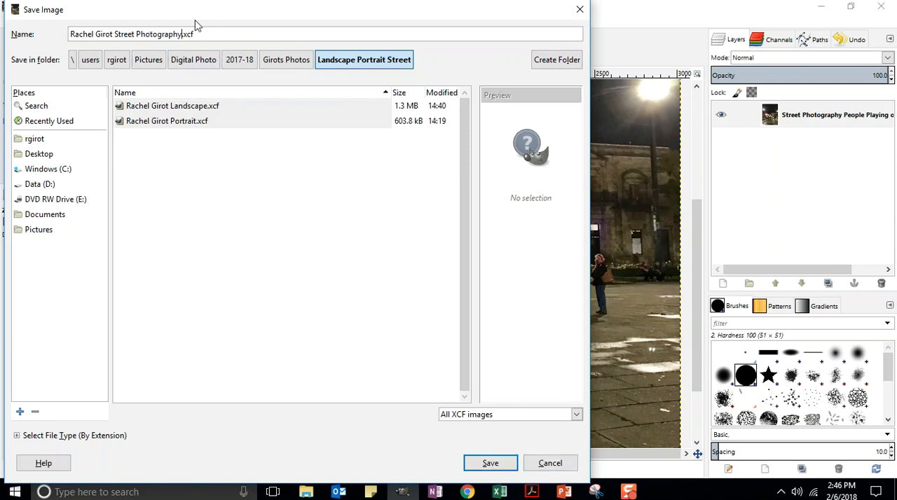
{"action": "left_click", "coordinate": [489, 463]}
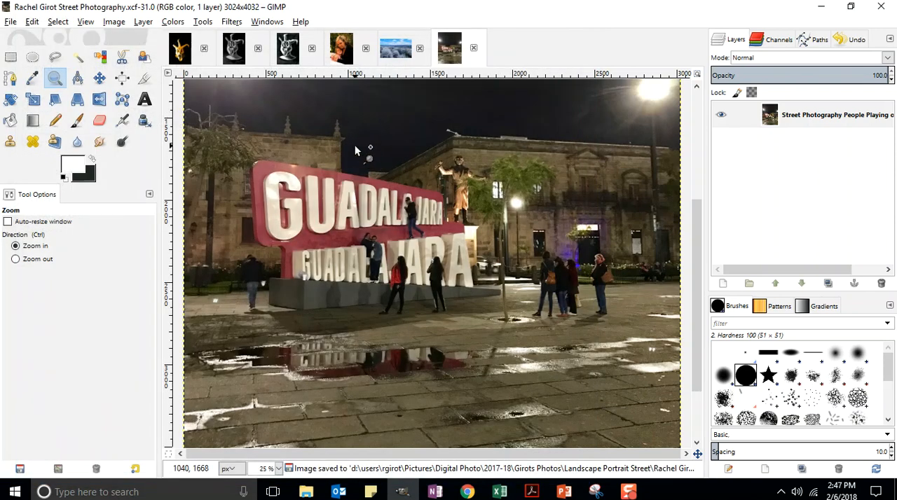
Outline a crop area of about 2428 × 1720 px around the sign, the bystanders and the puddle reflection
{"action": "left_click", "coordinate": [145, 80]}
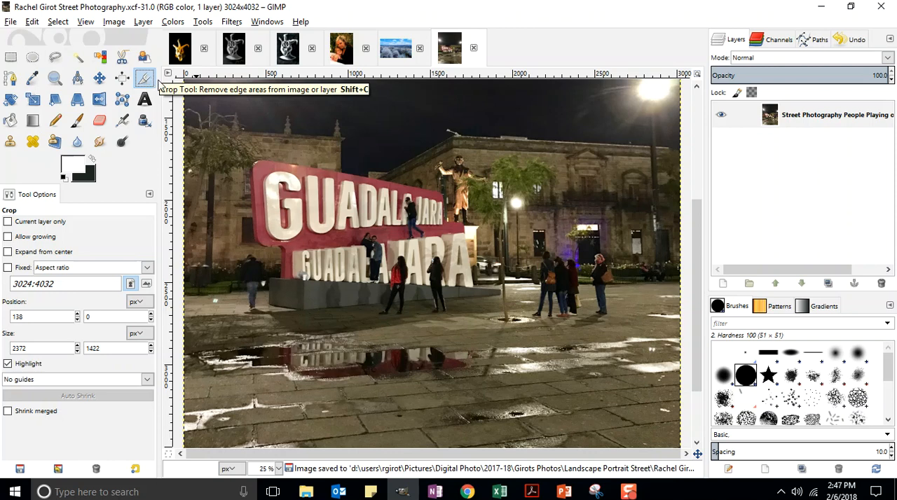
{"action": "left_click_drag", "start_coordinate": [212, 405], "coordinate": [617, 103]}
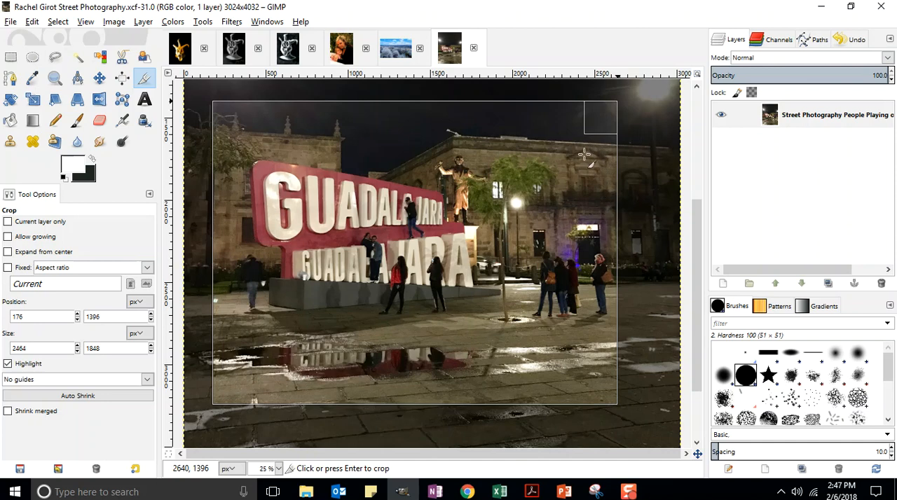
{"action": "mouse_move", "coordinate": [605, 119]}
{"action": "left_mouse_down"}
{"action": "mouse_move", "coordinate": [625, 103]}
{"action": "mouse_move", "coordinate": [610, 111]}
{"action": "left_mouse_up"}
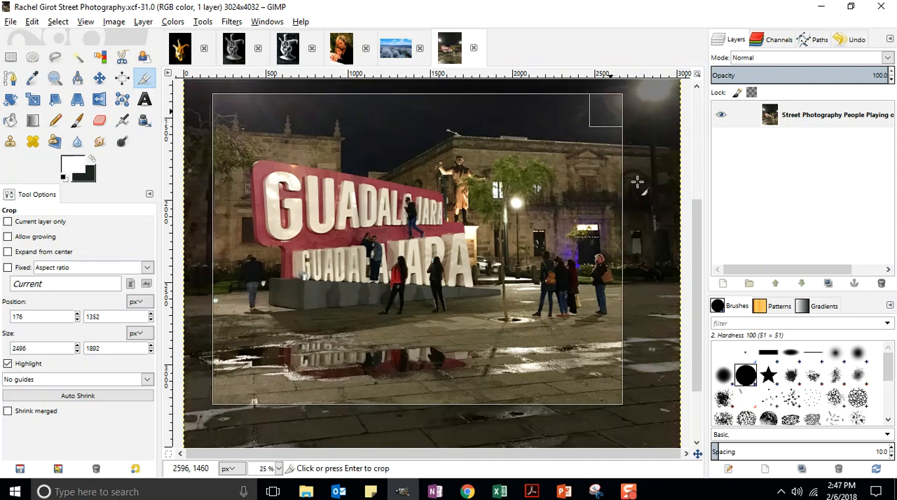
{"action": "left_click_drag", "start_coordinate": [226, 403], "coordinate": [238, 382]}
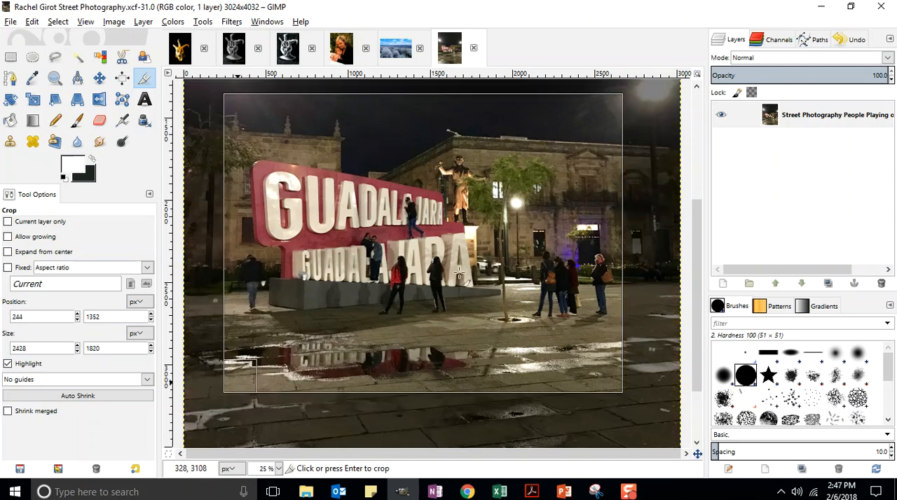
{"action": "left_click_drag", "start_coordinate": [604, 107], "coordinate": [605, 122]}
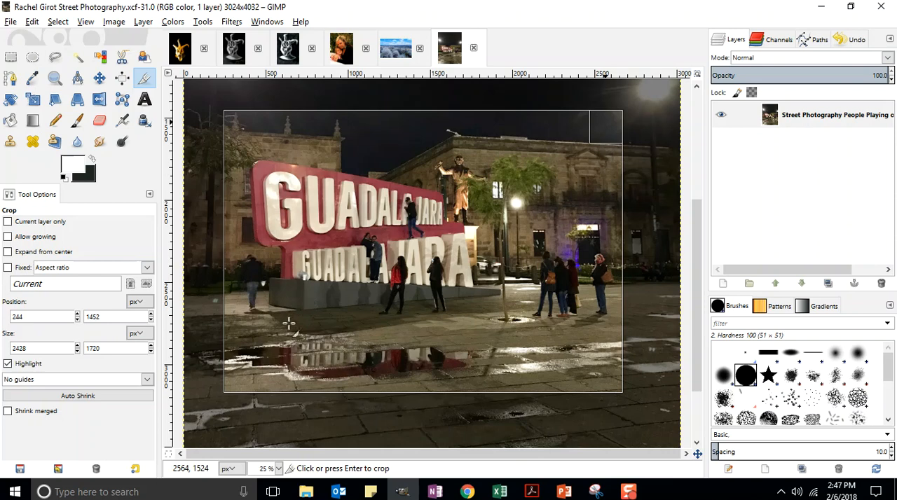
Tighten the crop area to about 2128 × 1784 px, leaving out the rightmost bystander
{"action": "mouse_move", "coordinate": [236, 381]}
{"action": "left_mouse_down"}
{"action": "mouse_move", "coordinate": [236, 370]}
{"action": "mouse_move", "coordinate": [250, 386]}
{"action": "left_mouse_up"}
{"action": "left_click_drag", "start_coordinate": [609, 126], "coordinate": [582, 123]}
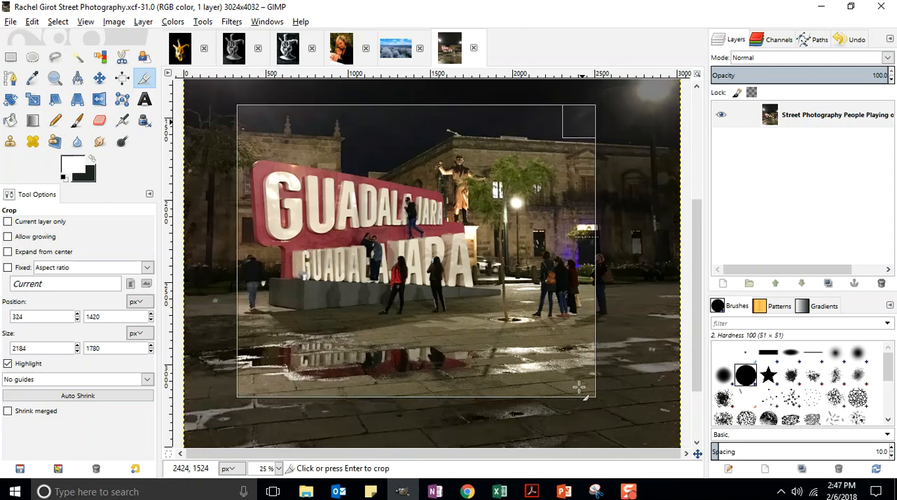
{"action": "left_click_drag", "start_coordinate": [582, 386], "coordinate": [581, 379]}
{"action": "left_click_drag", "start_coordinate": [582, 122], "coordinate": [573, 113]}
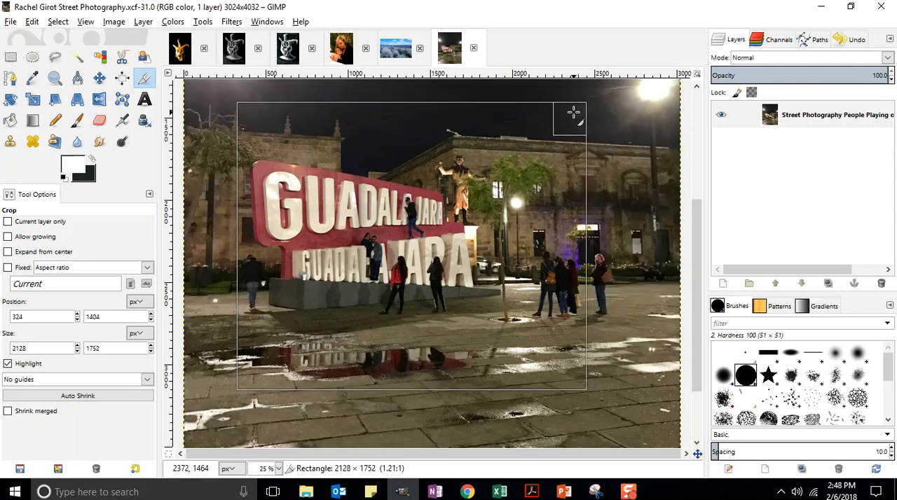
{"action": "left_click_drag", "start_coordinate": [573, 112], "coordinate": [574, 112]}
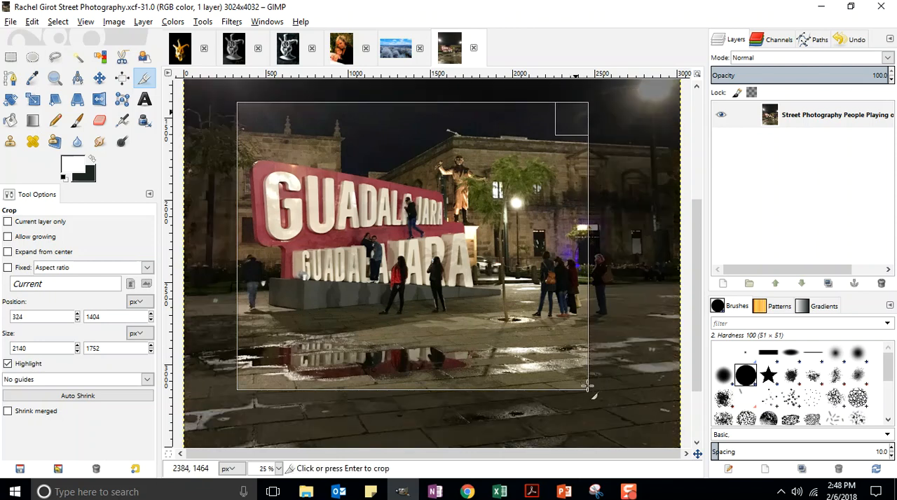
{"action": "left_click_drag", "start_coordinate": [246, 385], "coordinate": [247, 384]}
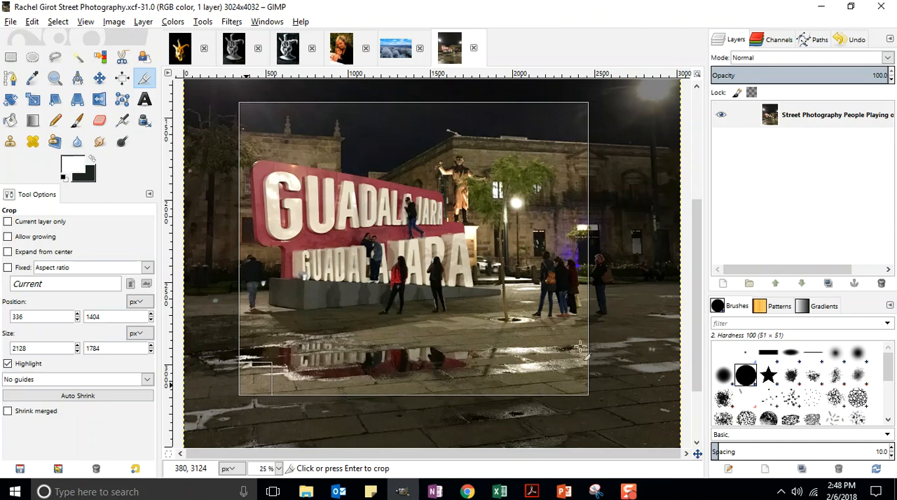
Readjust the crop area to about 2208 × 1720 px at position 256, 1444 and crop the image to it
{"action": "left_click_drag", "start_coordinate": [588, 391], "coordinate": [486, 369]}
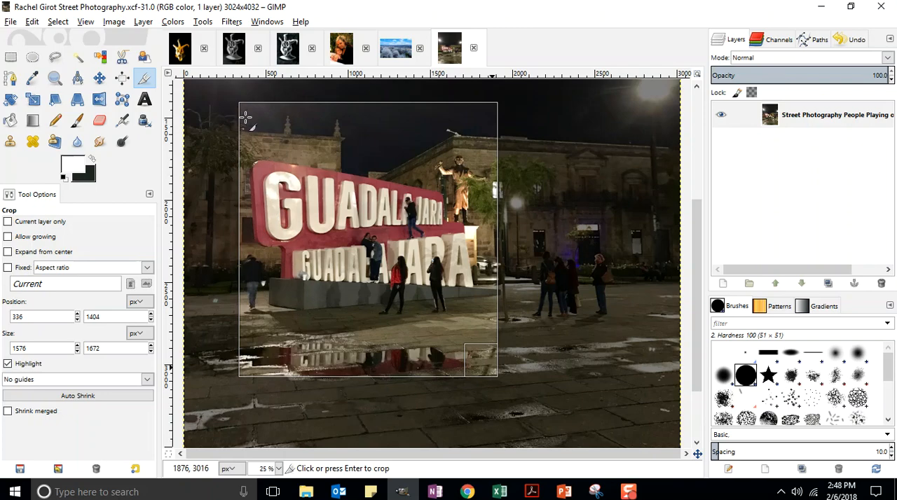
{"action": "left_click_drag", "start_coordinate": [251, 110], "coordinate": [254, 89]}
{"action": "left_click_drag", "start_coordinate": [256, 370], "coordinate": [255, 395]}
{"action": "left_click_drag", "start_coordinate": [490, 397], "coordinate": [572, 368]}
{"action": "left_click_drag", "start_coordinate": [257, 96], "coordinate": [245, 115]}
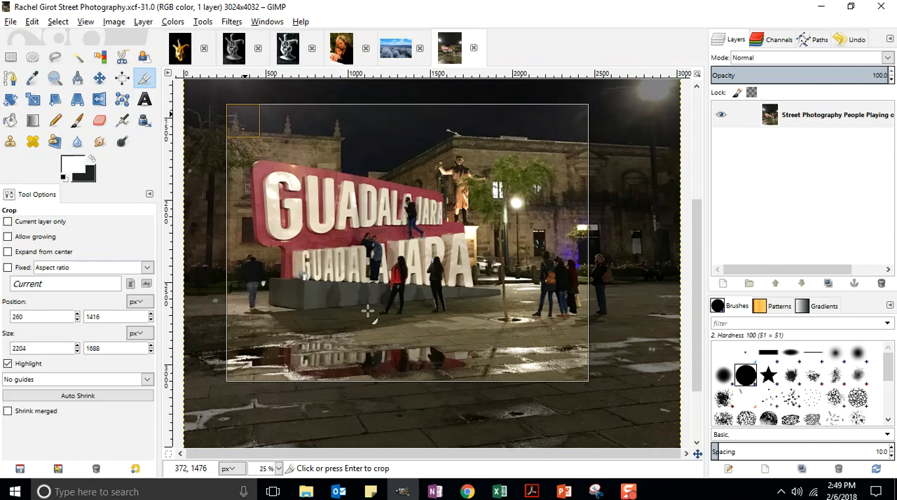
{"action": "left_click_drag", "start_coordinate": [240, 113], "coordinate": [239, 118]}
{"action": "left_click_drag", "start_coordinate": [241, 359], "coordinate": [241, 370]}
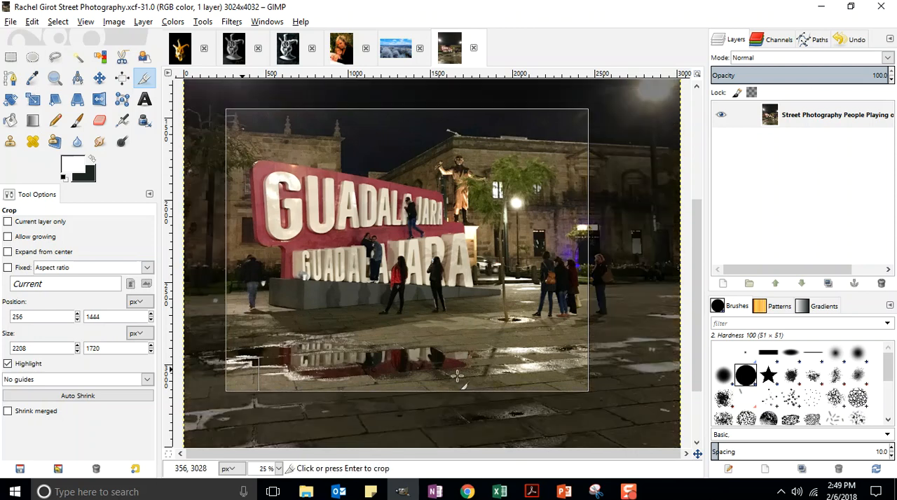
{"action": "left_click", "coordinate": [398, 233]}
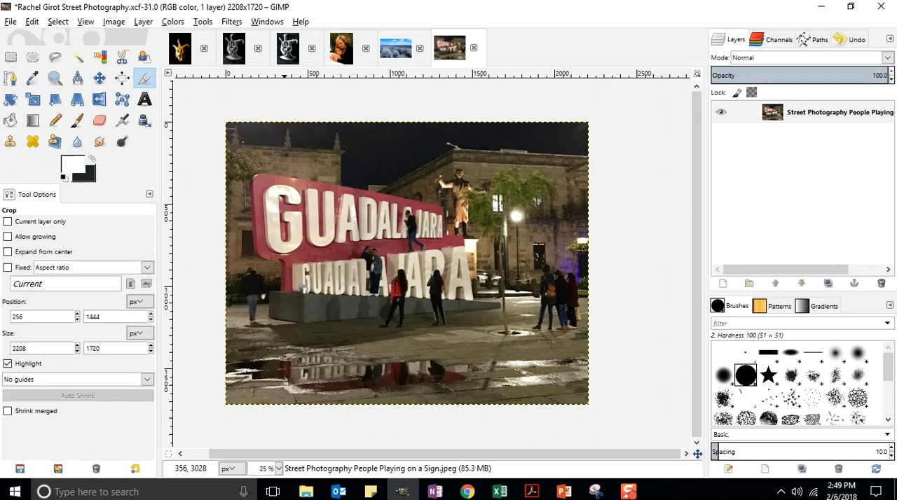
Fit the whole cropped image in the window and save it to its existing XCF file
{"action": "left_click", "coordinate": [86, 21]}
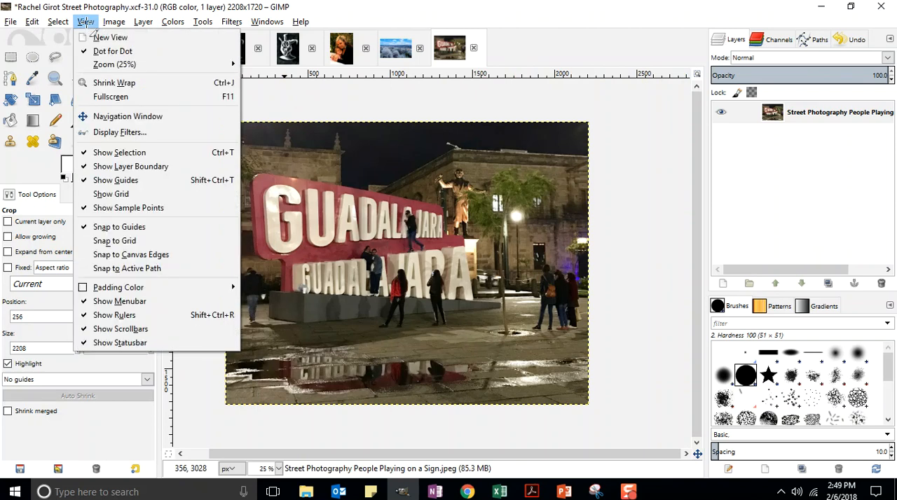
{"action": "mouse_move", "coordinate": [102, 64]}
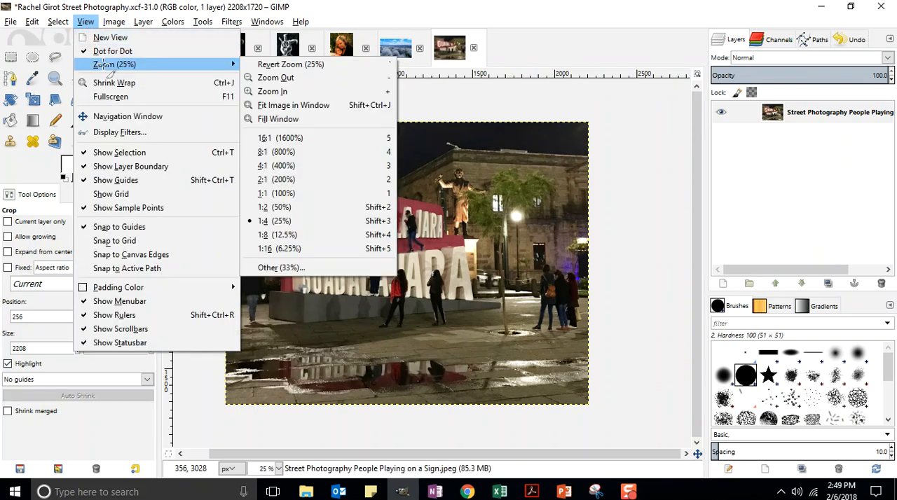
{"action": "left_click", "coordinate": [273, 105]}
{"action": "left_click", "coordinate": [12, 25]}
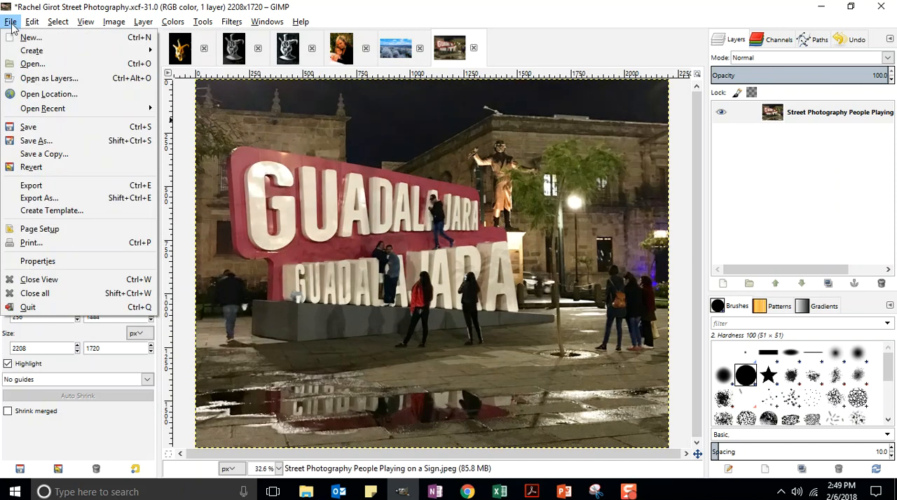
{"action": "left_click", "coordinate": [28, 127]}
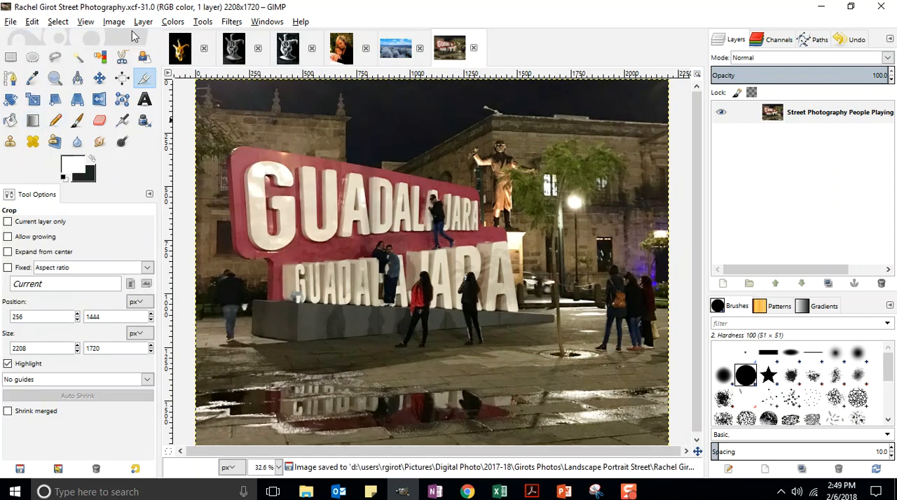
Adjust the photo with Brightness-Contrast, using a brightness of 45 and a contrast of 50
{"action": "left_click", "coordinate": [172, 22]}
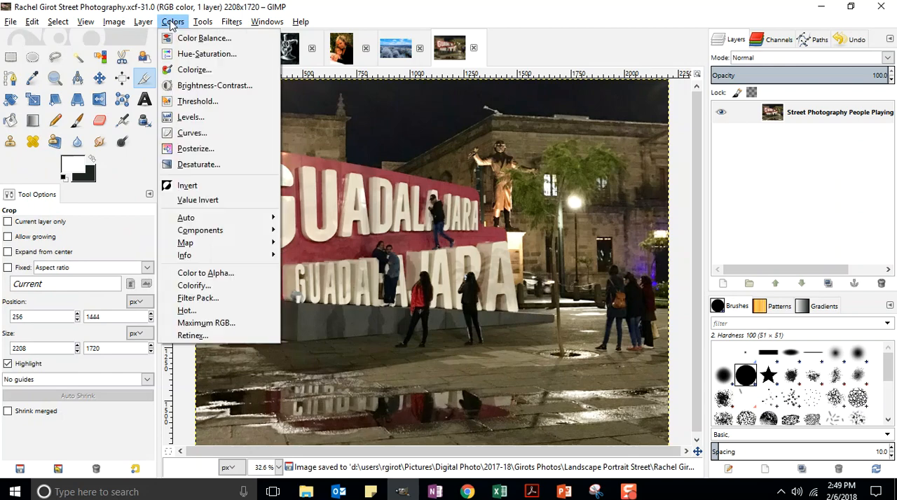
{"action": "left_click", "coordinate": [195, 84]}
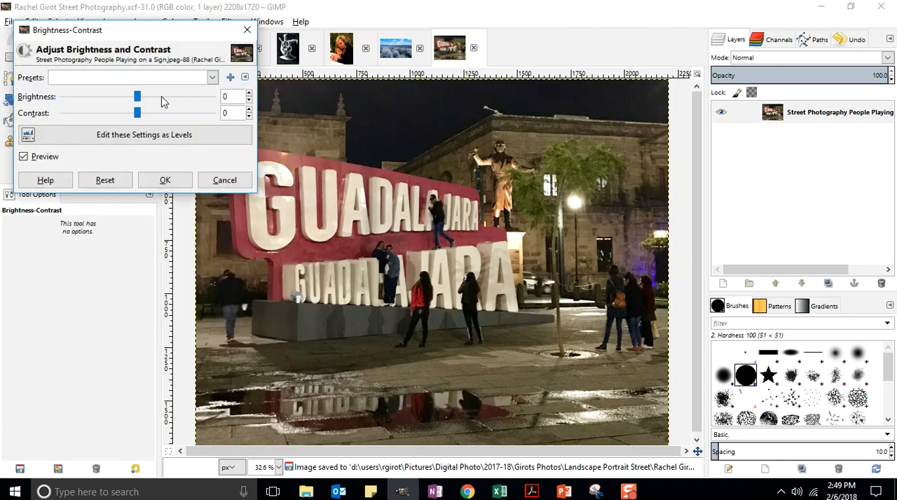
{"action": "left_click_drag", "start_coordinate": [138, 103], "coordinate": [153, 119]}
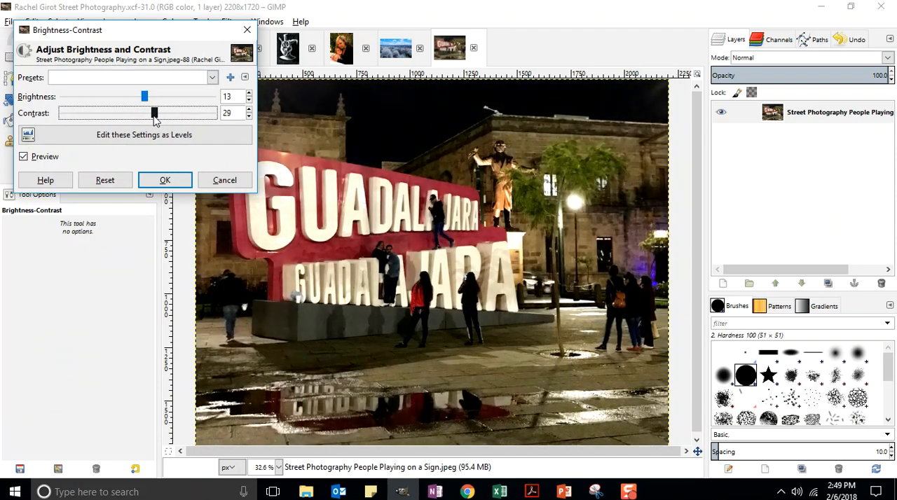
{"action": "left_click_drag", "start_coordinate": [147, 102], "coordinate": [159, 121]}
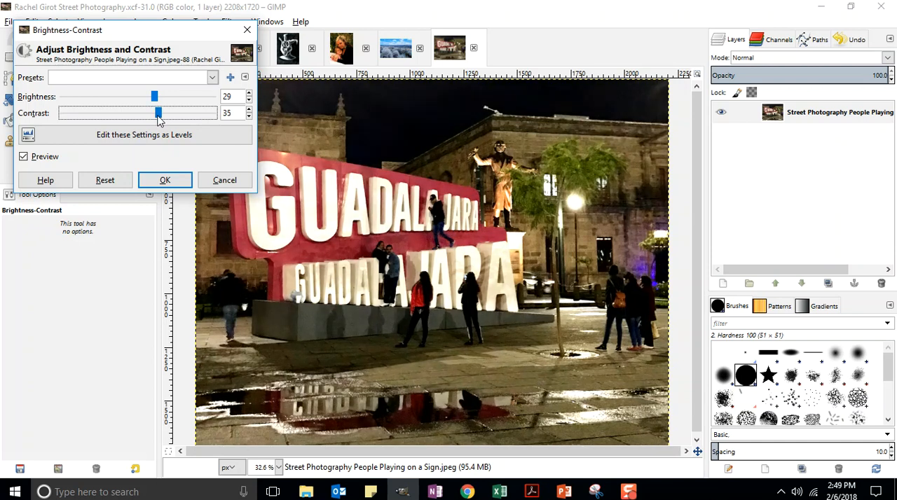
{"action": "left_click_drag", "start_coordinate": [158, 103], "coordinate": [165, 117]}
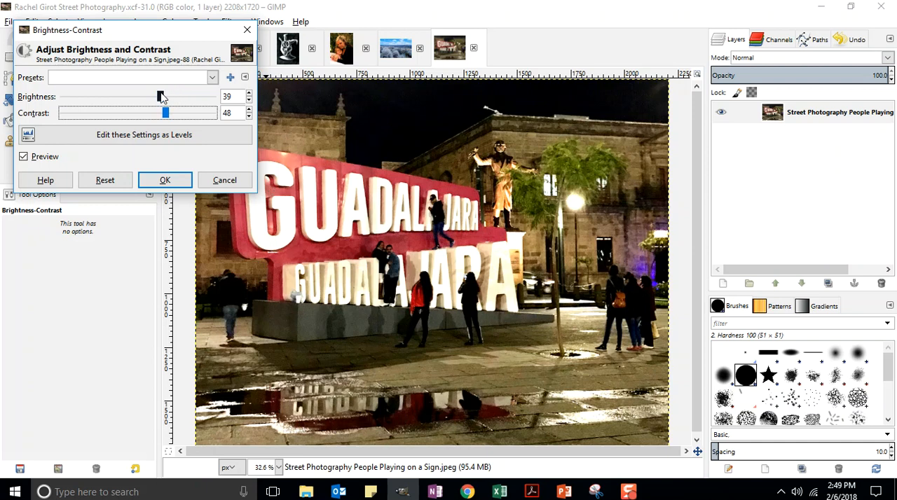
{"action": "mouse_move", "coordinate": [160, 100]}
{"action": "left_mouse_down"}
{"action": "mouse_move", "coordinate": [171, 102]}
{"action": "mouse_move", "coordinate": [161, 116]}
{"action": "left_mouse_up"}
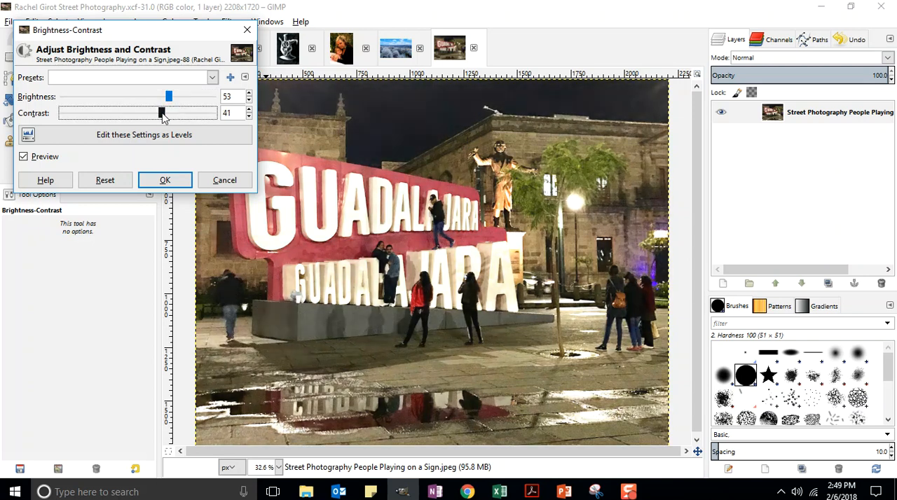
{"action": "left_click_drag", "start_coordinate": [173, 97], "coordinate": [168, 117]}
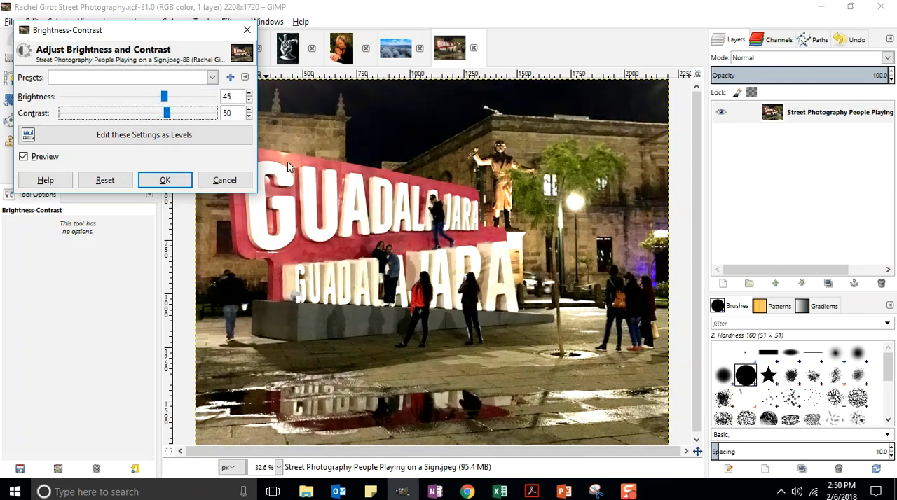
{"action": "left_click", "coordinate": [165, 180]}
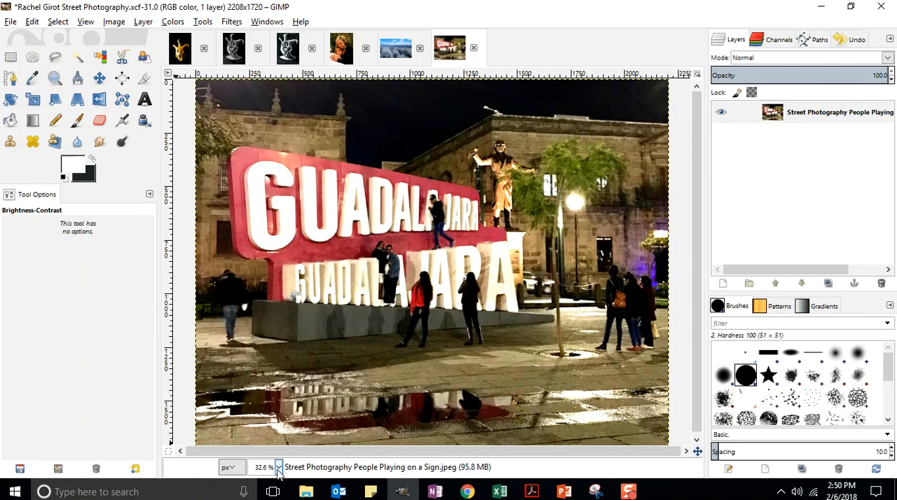
Save the brightened photo to its existing XCF file and inspect the people on the sign at 100% zoom
{"action": "left_click", "coordinate": [13, 22]}
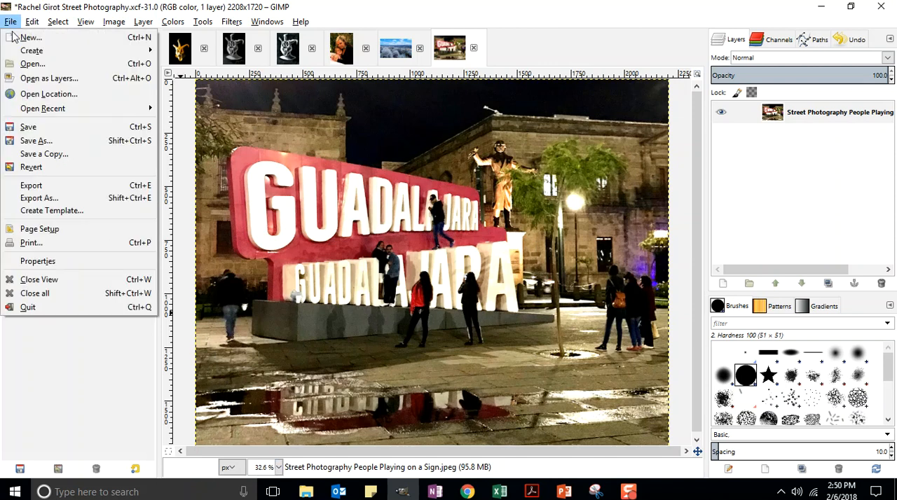
{"action": "left_click", "coordinate": [28, 124]}
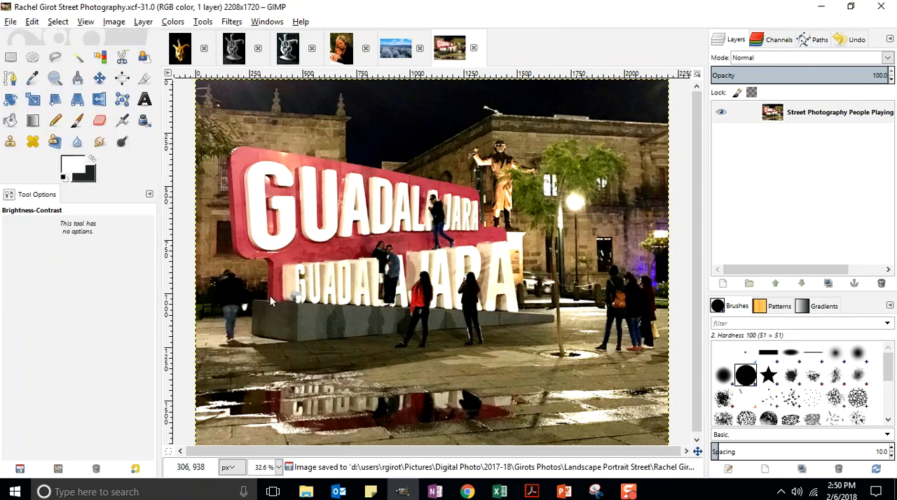
{"action": "left_click", "coordinate": [280, 471]}
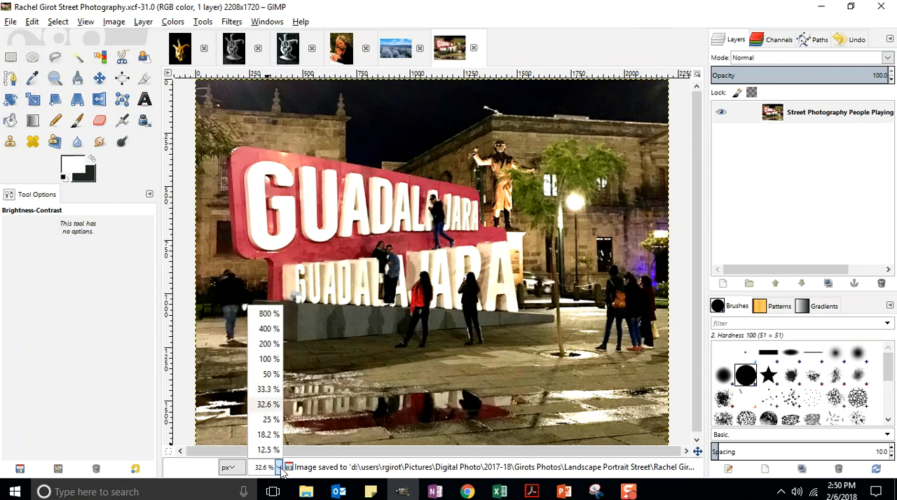
{"action": "left_click", "coordinate": [264, 363]}
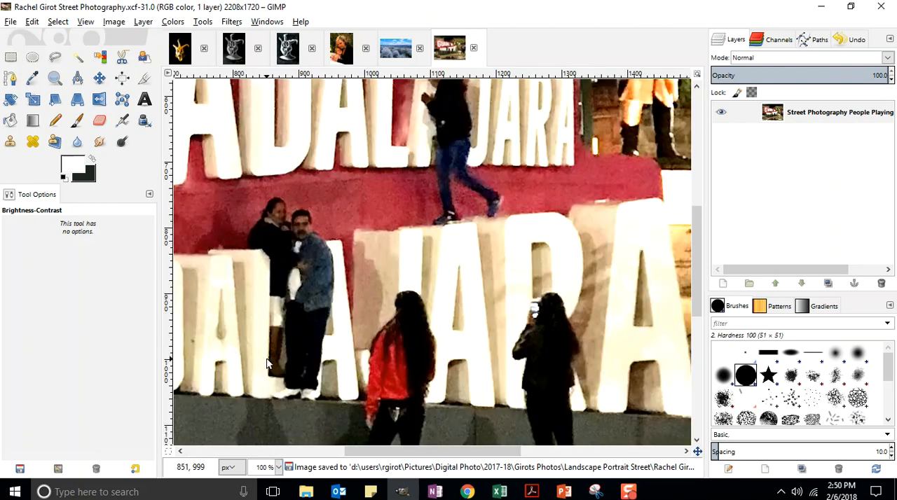
{"action": "scroll", "coordinate": [522, 278], "scroll_direction": "up", "scroll_amount": 5}
{"action": "scroll", "coordinate": [519, 277], "scroll_direction": "down", "scroll_amount": 3}
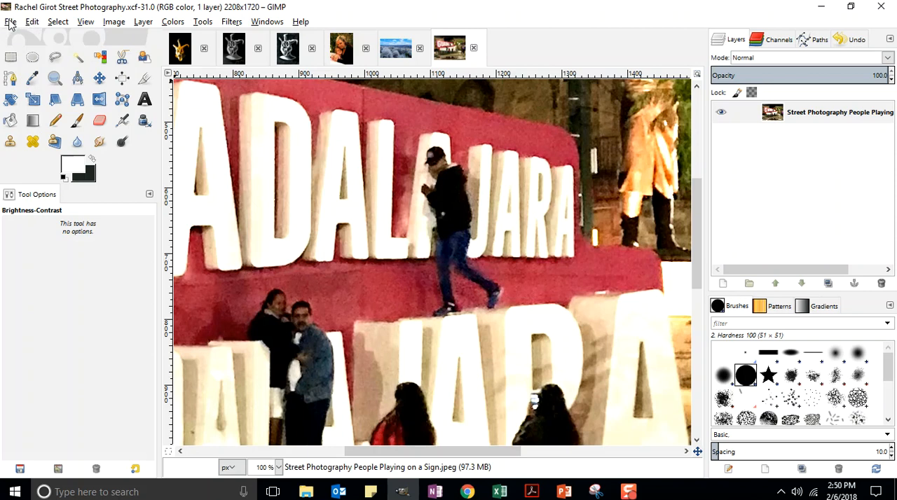
Fit the whole image in the window, activate the Crop tool and save the XCF file again
{"action": "left_click", "coordinate": [85, 22]}
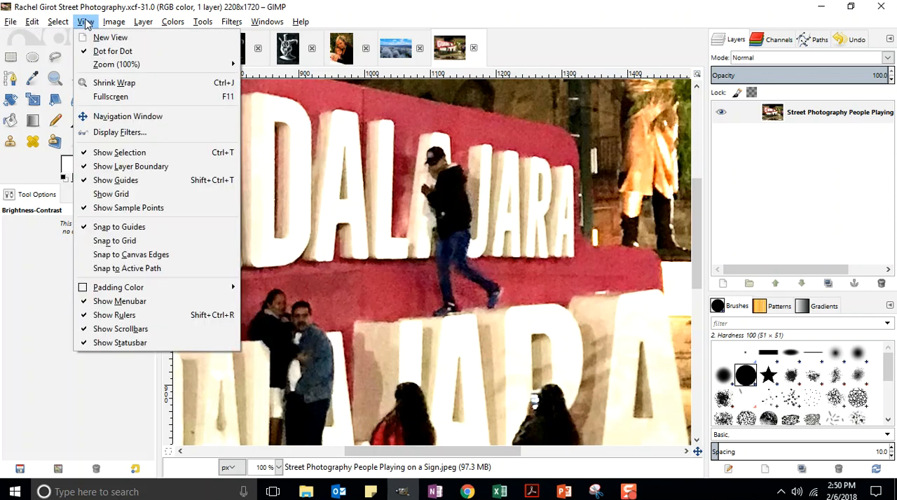
{"action": "mouse_move", "coordinate": [102, 66]}
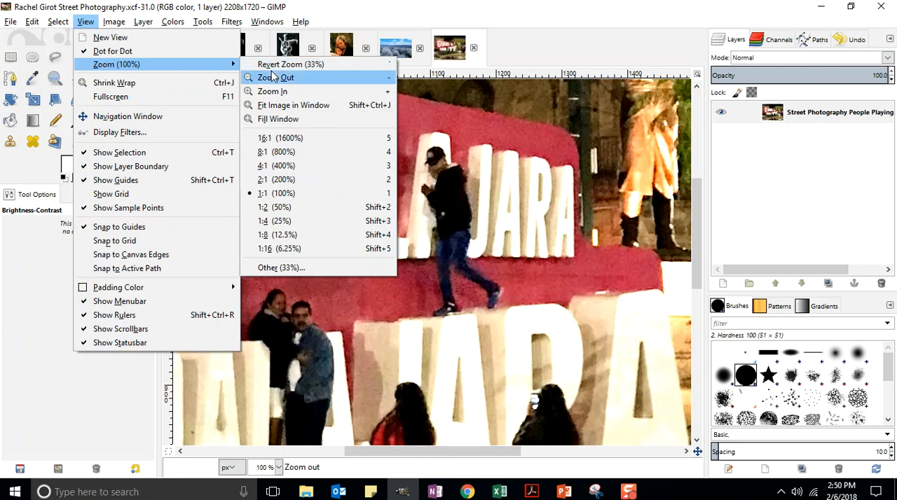
{"action": "left_click", "coordinate": [271, 107]}
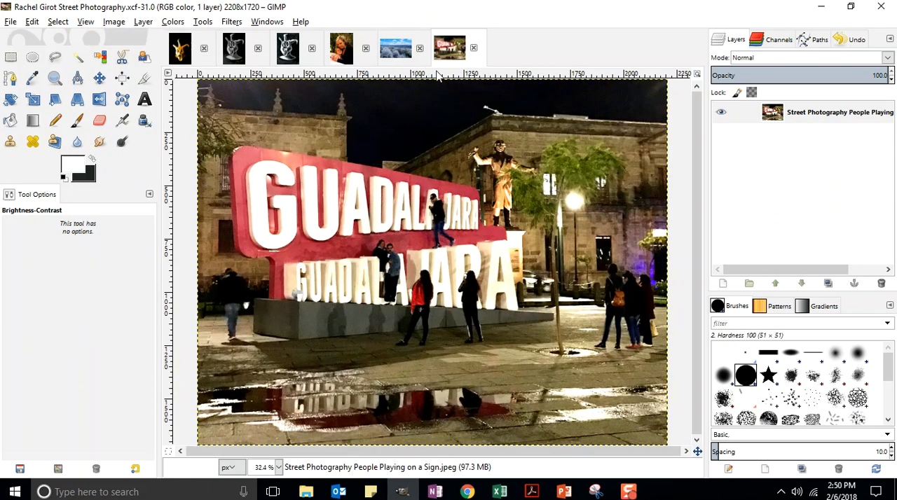
{"action": "left_click", "coordinate": [144, 77]}
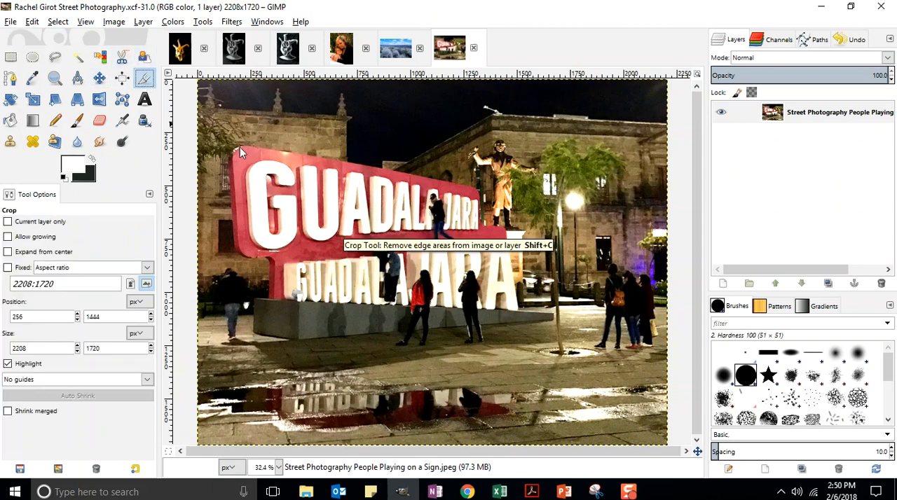
{"action": "left_click", "coordinate": [19, 22]}
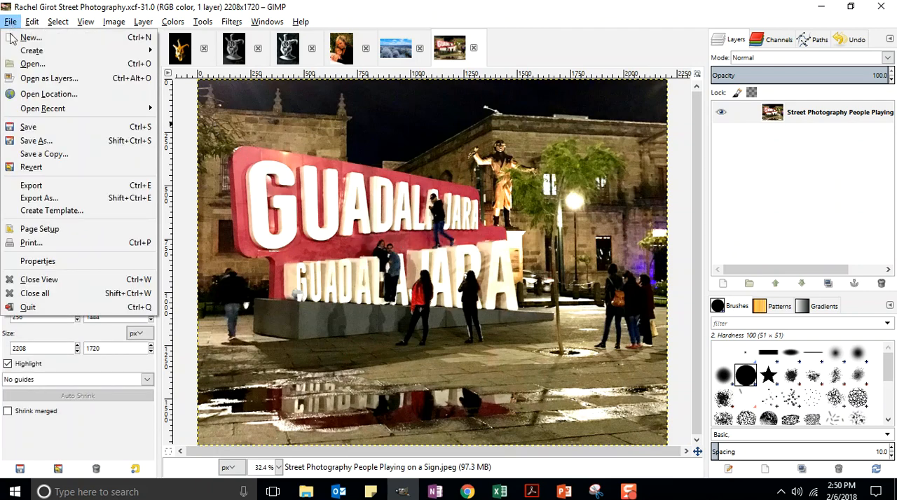
{"action": "left_click", "coordinate": [28, 127]}
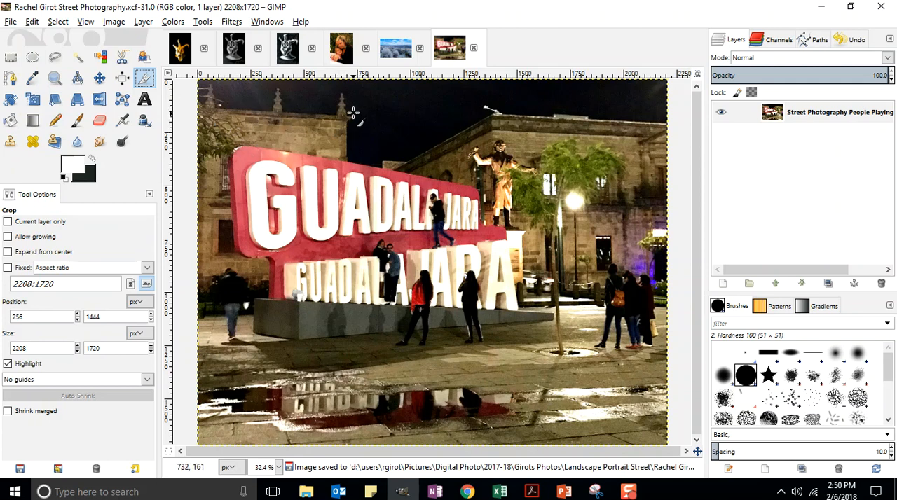
Draw a crop area around the sign and adjust it to about 1569 × 1068 px at position 81, 188
{"action": "left_click_drag", "start_coordinate": [339, 90], "coordinate": [530, 431]}
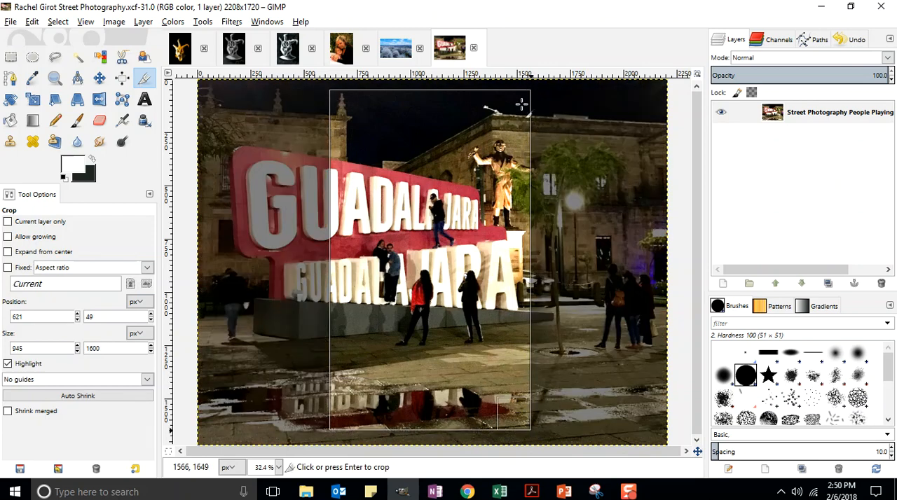
{"action": "left_click_drag", "start_coordinate": [521, 95], "coordinate": [533, 125]}
{"action": "left_click_drag", "start_coordinate": [341, 425], "coordinate": [225, 348]}
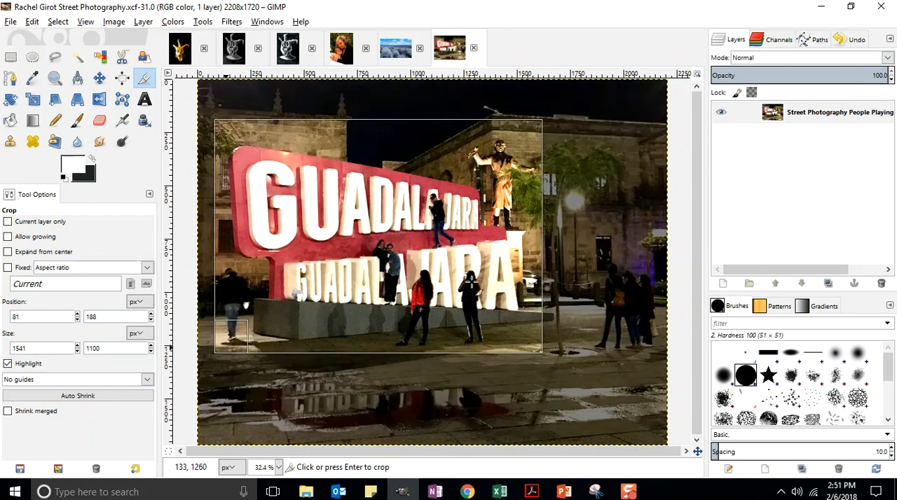
{"action": "mouse_move", "coordinate": [532, 338]}
{"action": "left_mouse_down"}
{"action": "mouse_move", "coordinate": [546, 342]}
{"action": "mouse_move", "coordinate": [537, 337]}
{"action": "left_mouse_up"}
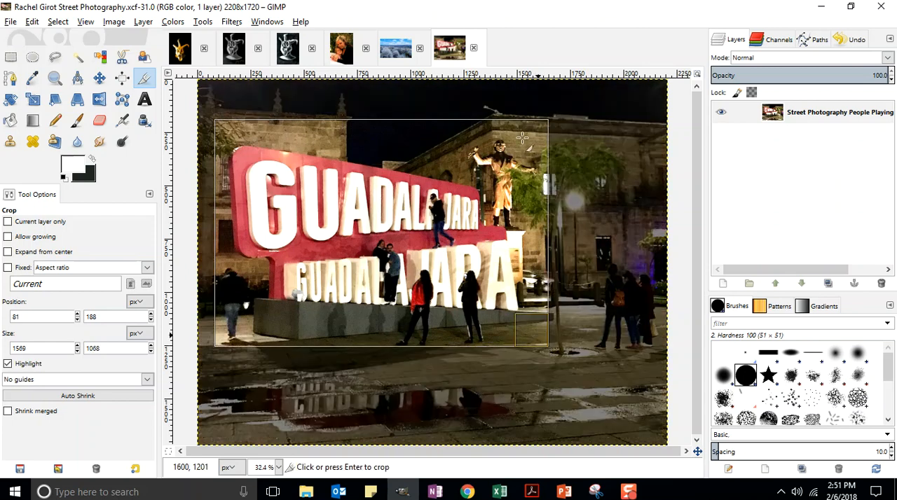
Readjust the crop area to about 1659 × 1276 px at position 127, 18 and crop the image to it
{"action": "left_click_drag", "start_coordinate": [536, 128], "coordinate": [533, 96]}
{"action": "left_click_drag", "start_coordinate": [232, 341], "coordinate": [233, 335]}
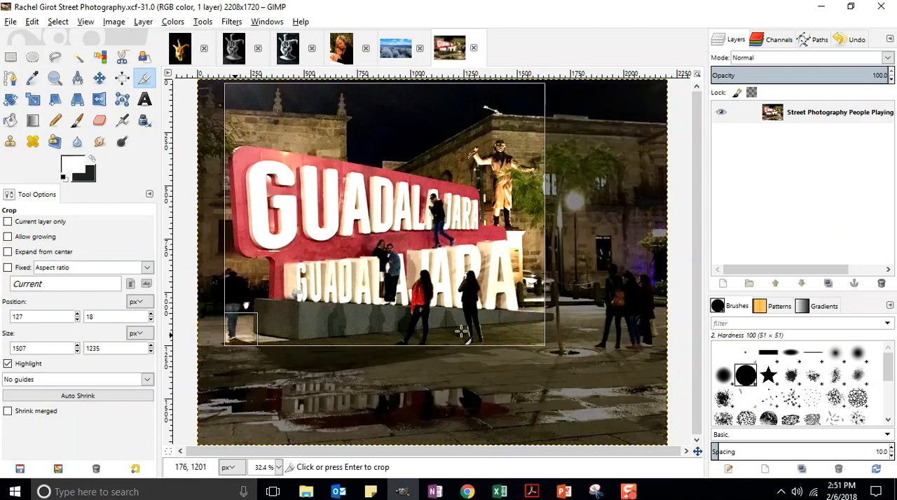
{"action": "left_click_drag", "start_coordinate": [531, 336], "coordinate": [563, 340]}
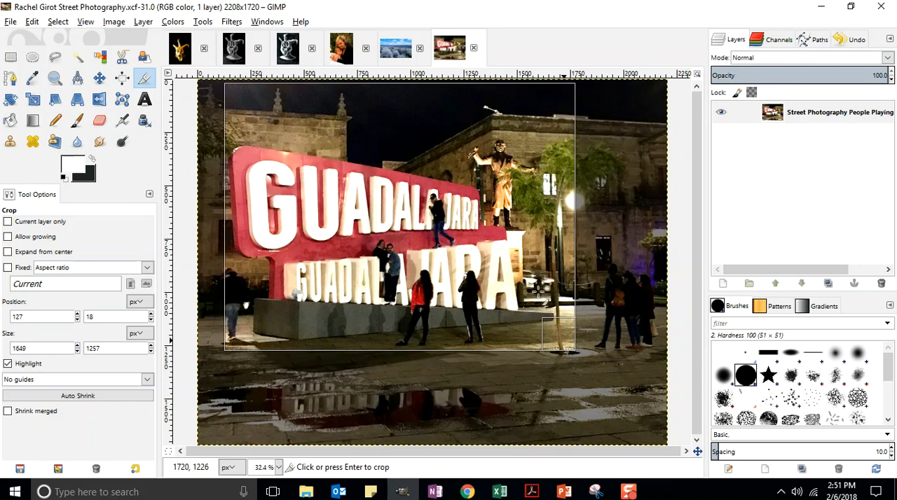
{"action": "left_click_drag", "start_coordinate": [551, 328], "coordinate": [554, 332]}
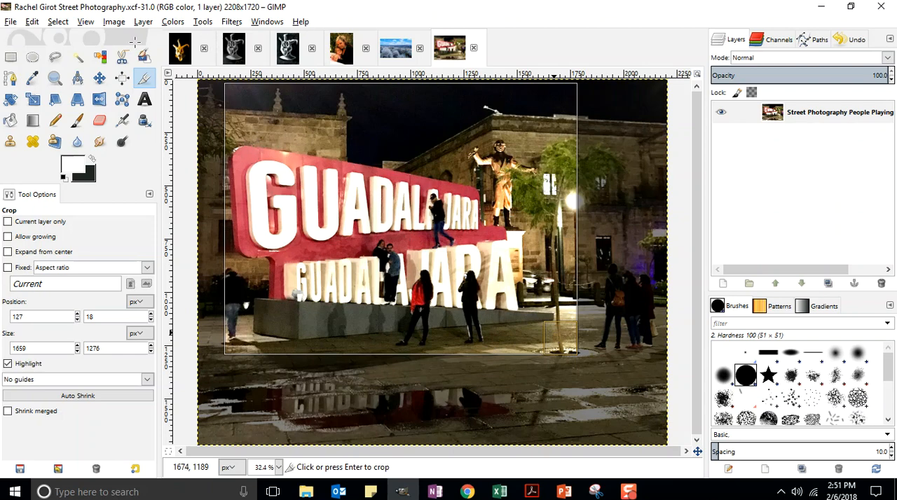
{"action": "left_click", "coordinate": [382, 198]}
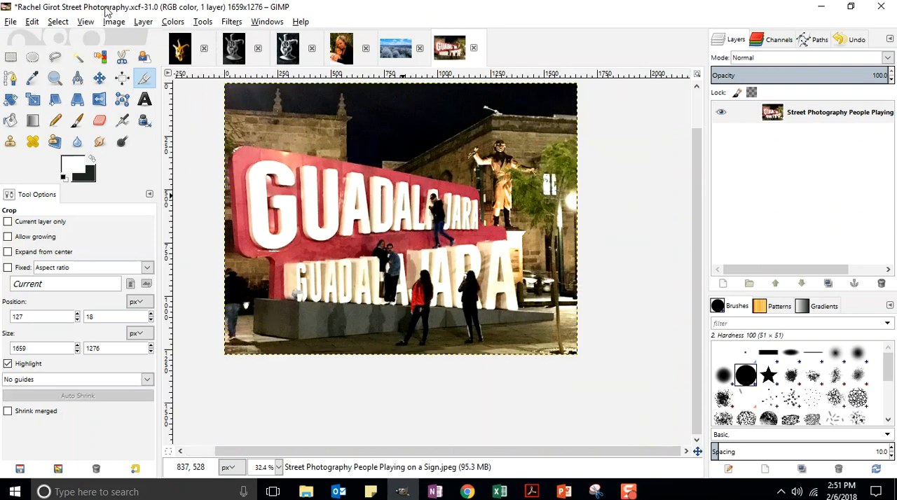
Fit the cropped image in the window and save it as a new XCF file, adding " 2" to the end of the file name
{"action": "left_click", "coordinate": [86, 21]}
{"action": "mouse_move", "coordinate": [107, 67]}
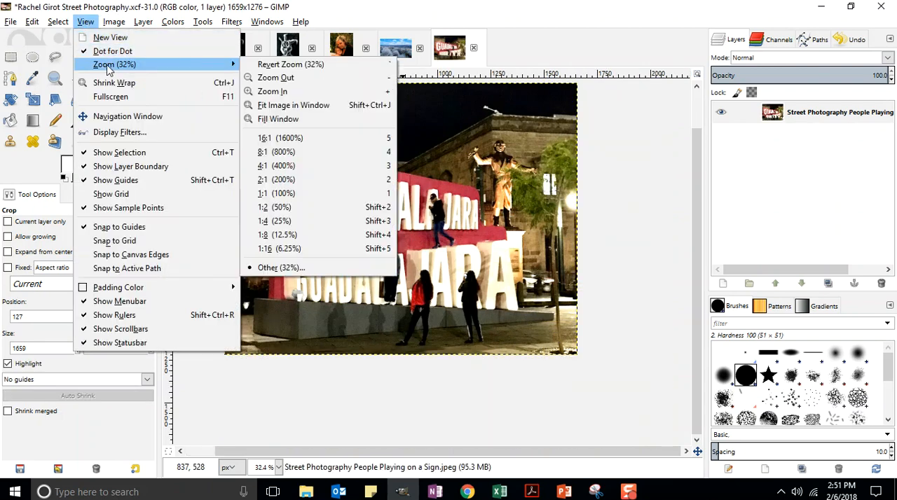
{"action": "left_click", "coordinate": [293, 105]}
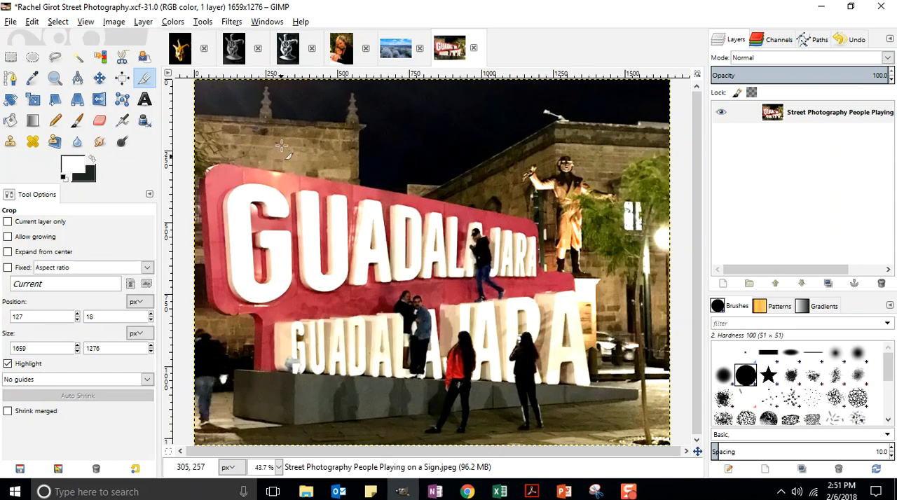
{"action": "left_click", "coordinate": [11, 22]}
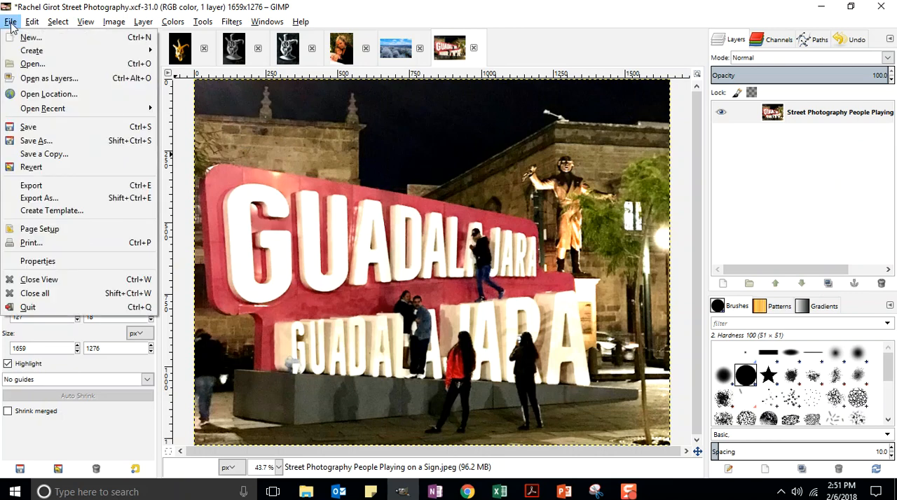
{"action": "left_click", "coordinate": [29, 144]}
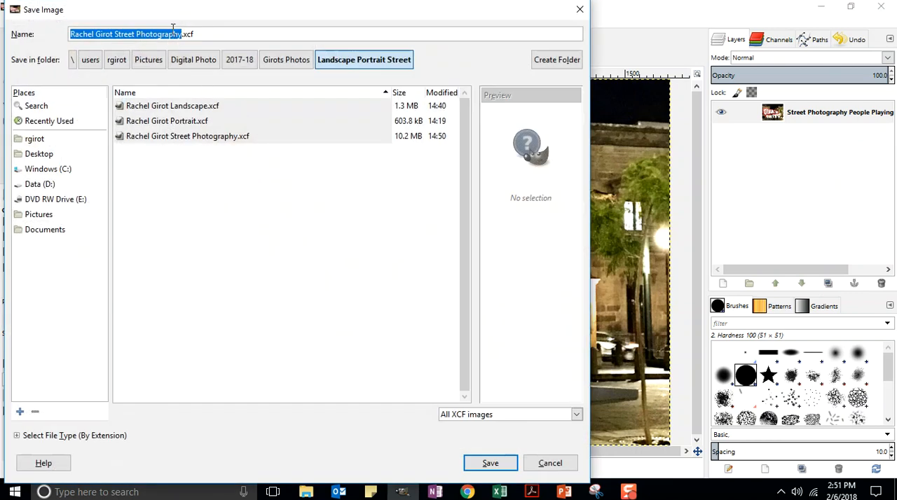
{"action": "left_click", "coordinate": [172, 29]}
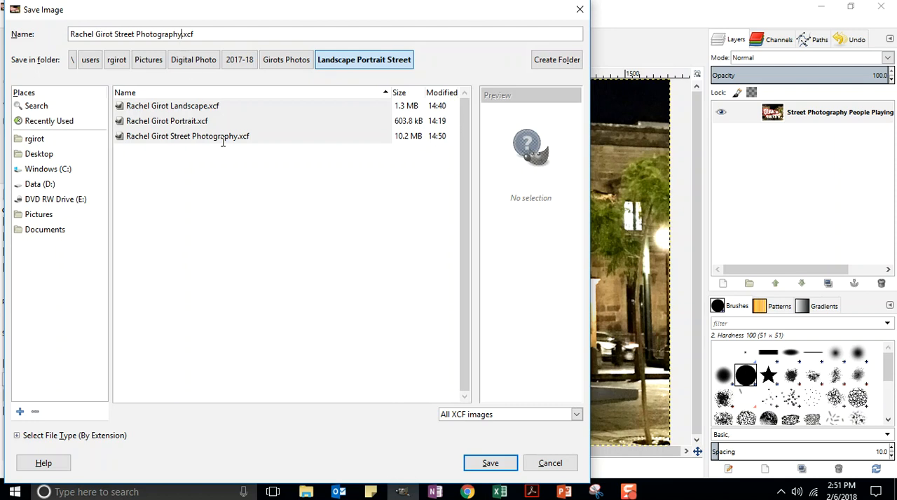
{"action": "type", "text": "2"}
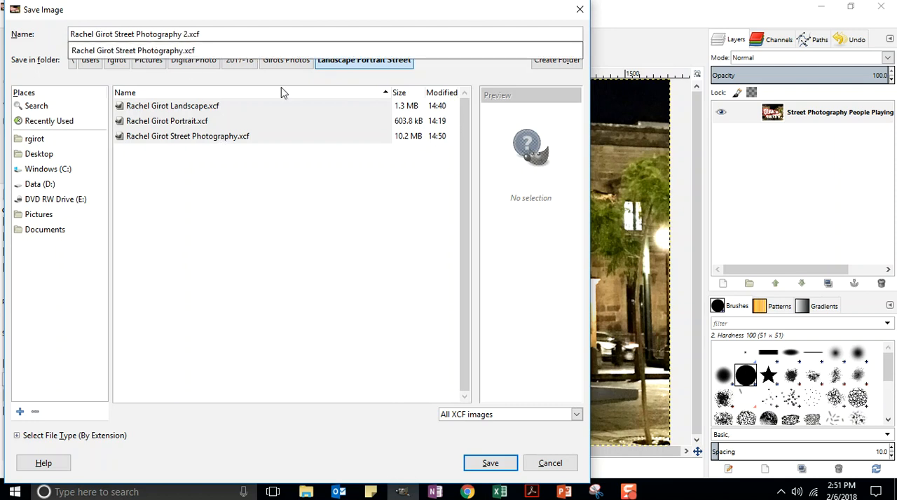
{"action": "left_click", "coordinate": [488, 467]}
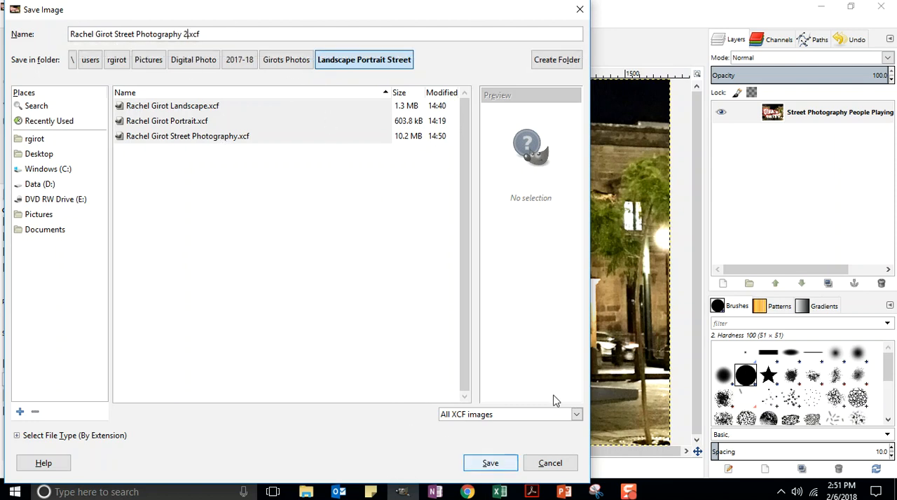
{"action": "left_click", "coordinate": [489, 465]}
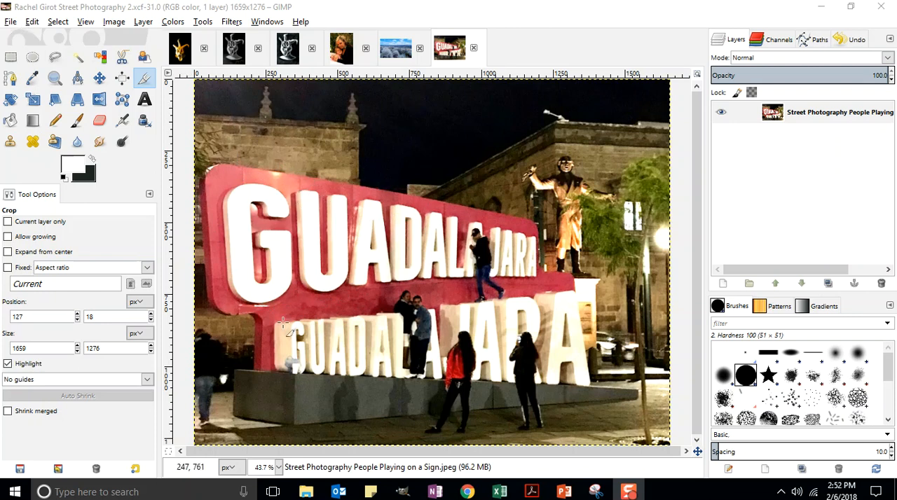
Show the image at 100% zoom and set the Scale Image dimensions to inches
{"action": "left_click", "coordinate": [279, 468]}
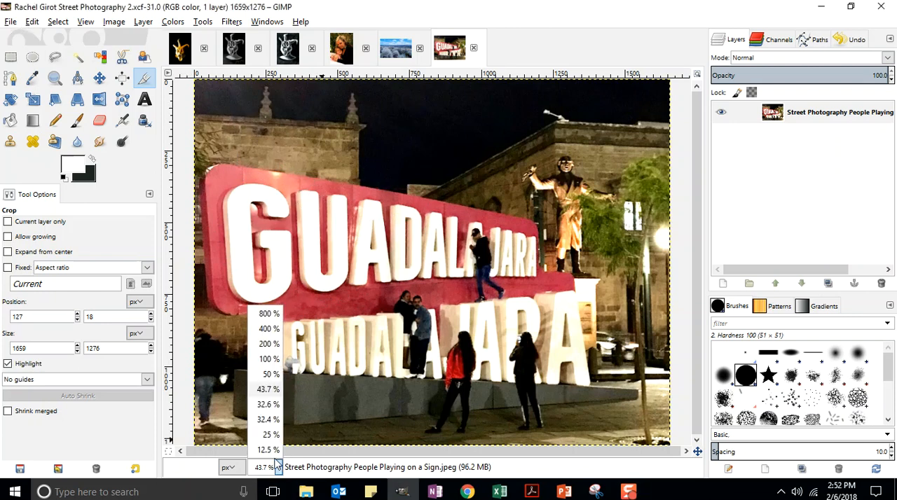
{"action": "left_click", "coordinate": [269, 359]}
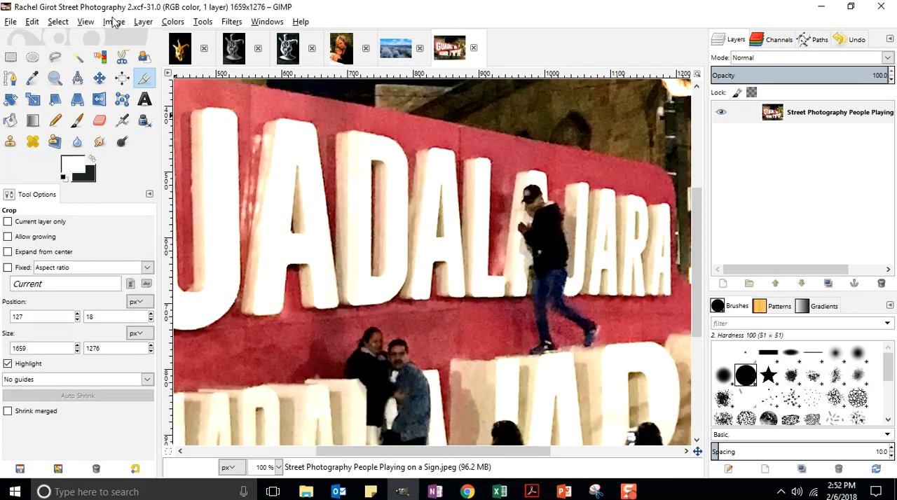
{"action": "left_click", "coordinate": [113, 22]}
{"action": "left_click", "coordinate": [144, 139]}
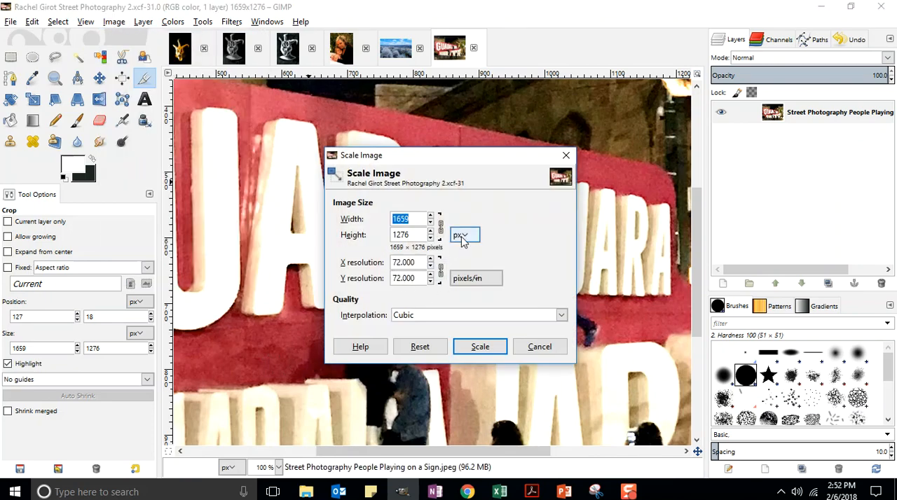
{"action": "left_click", "coordinate": [461, 240]}
{"action": "left_click", "coordinate": [471, 266]}
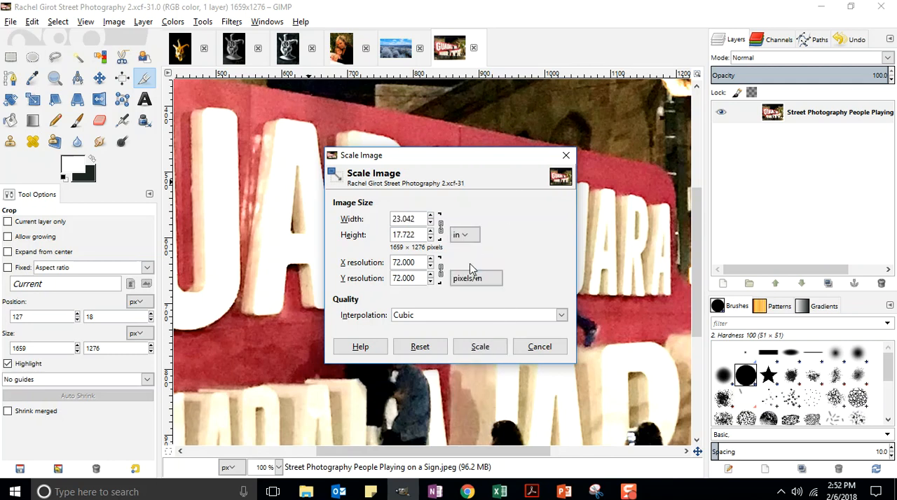
Scale the image proportionally to a width of 11 inches
{"action": "double_click", "coordinate": [418, 219]}
{"action": "type", "text": "10"}
{"action": "key", "text": "Tab"}
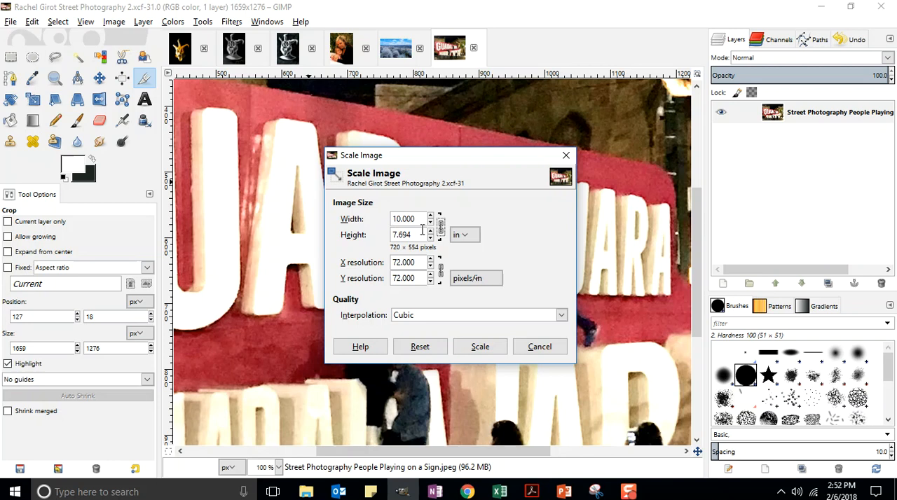
{"action": "double_click", "coordinate": [410, 219]}
{"action": "type", "text": "11"}
{"action": "key", "text": "Tab"}
{"action": "left_click", "coordinate": [479, 348]}
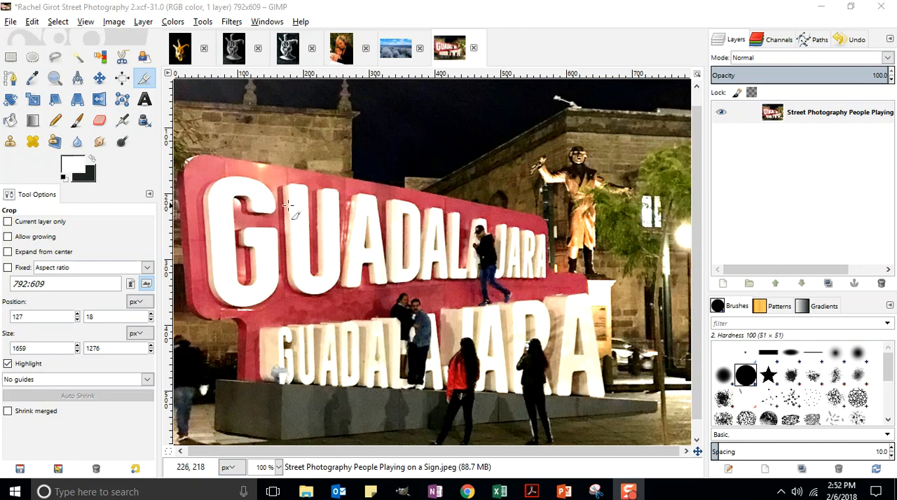
Save the scaled image to its existing XCF file and start exporting it as a JPG under the same name
{"action": "left_click", "coordinate": [11, 22]}
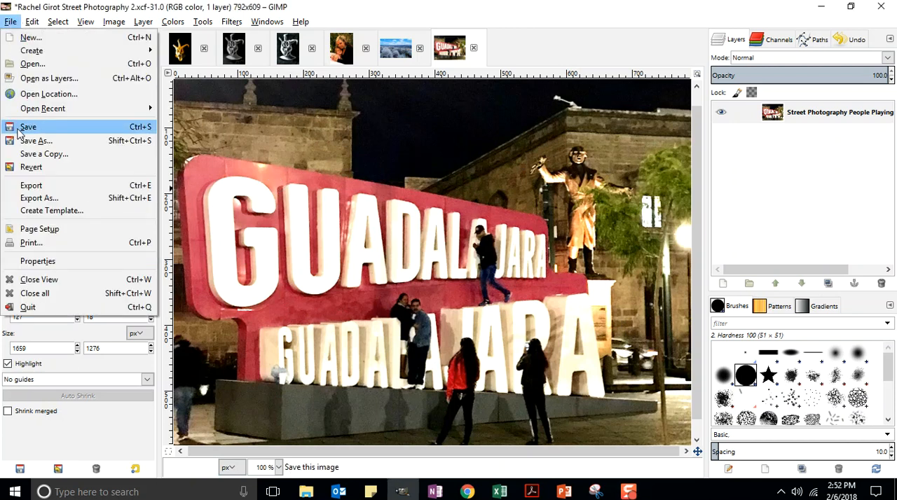
{"action": "left_click", "coordinate": [18, 129]}
{"action": "left_click", "coordinate": [12, 21]}
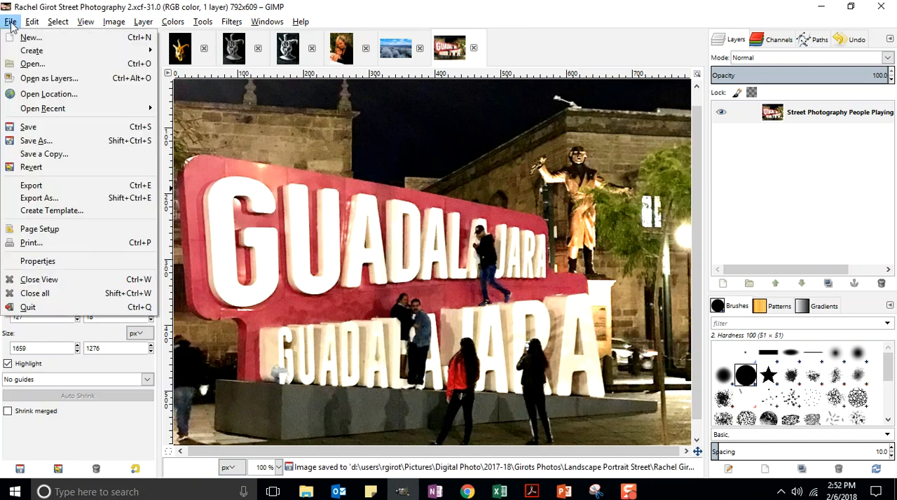
{"action": "left_click", "coordinate": [37, 200]}
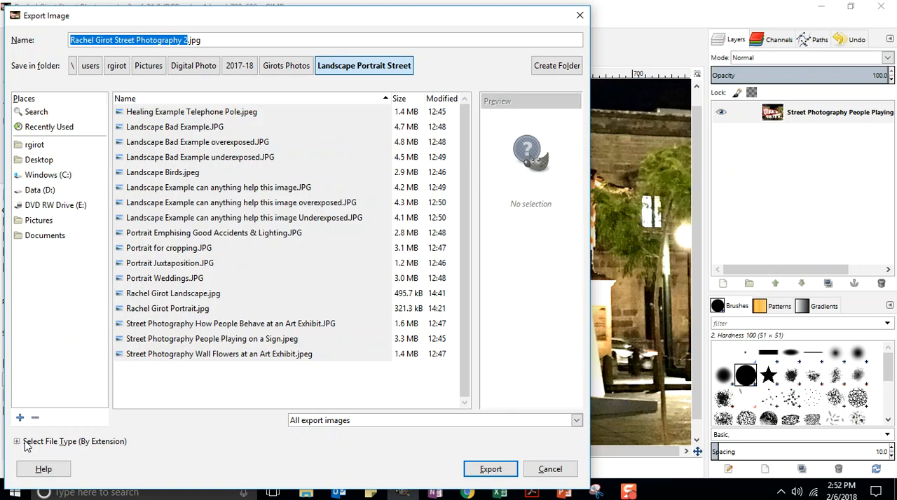
{"action": "left_click_drag", "start_coordinate": [528, 21], "coordinate": [171, 14]}
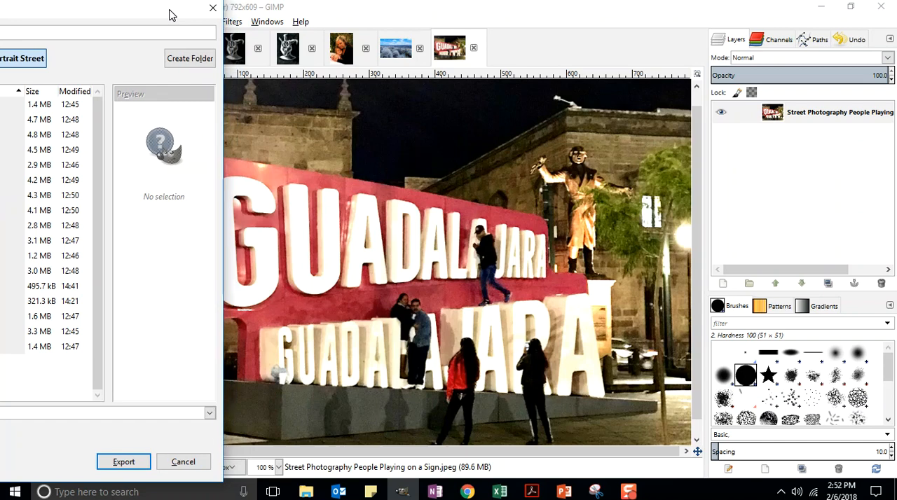
{"action": "left_click", "coordinate": [125, 464]}
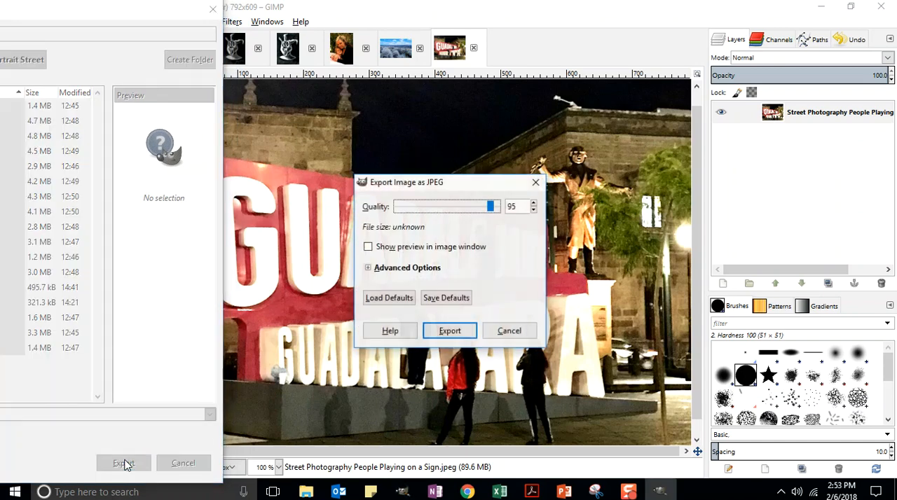
Enable the JPEG preview in the image window, set the quality to 99, and export the image
{"action": "left_click_drag", "start_coordinate": [456, 189], "coordinate": [129, 94]}
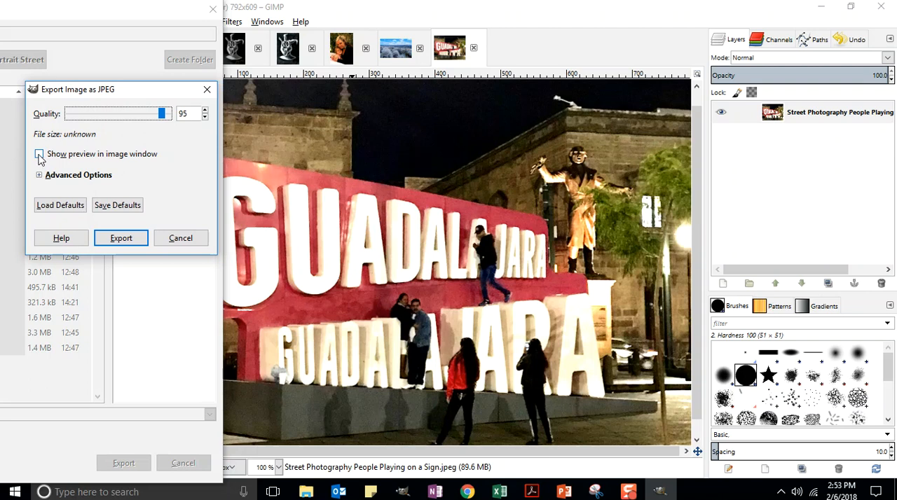
{"action": "left_click", "coordinate": [39, 155]}
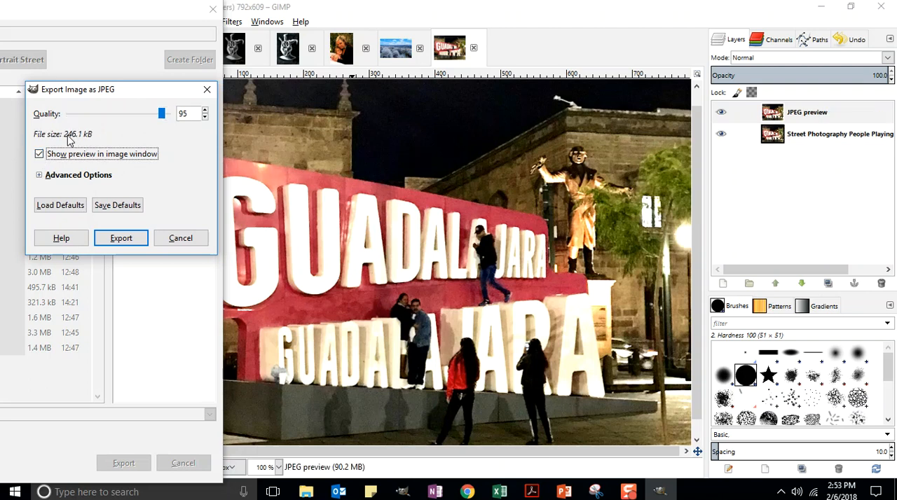
{"action": "left_click_drag", "start_coordinate": [162, 113], "coordinate": [170, 113]}
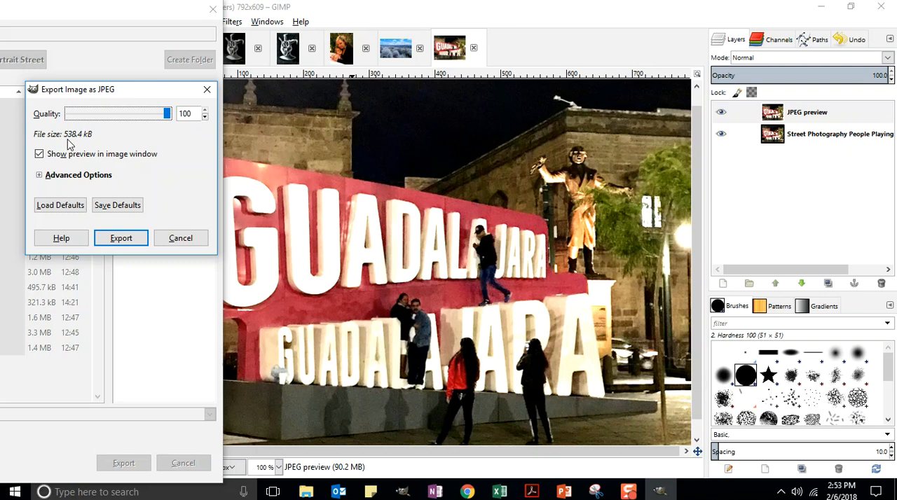
{"action": "left_click", "coordinate": [205, 117]}
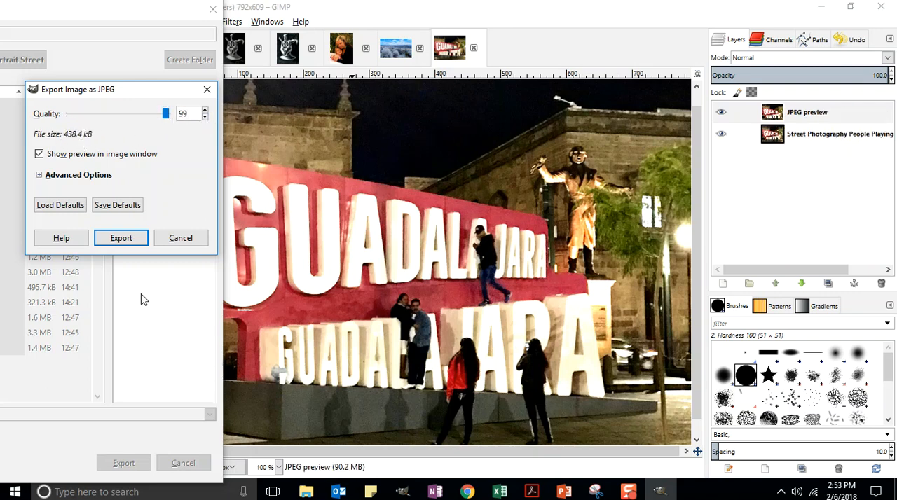
{"action": "left_click", "coordinate": [119, 239]}
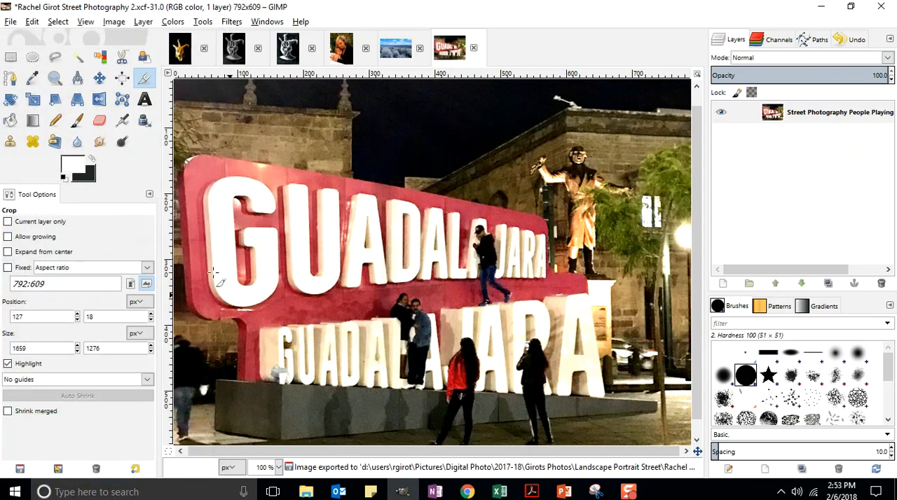
Switch to the course site in Chrome and open "DROPBOX Project 1: Landscape, Portrait & Street Photography" from the course content
{"action": "mouse_move", "coordinate": [466, 492]}
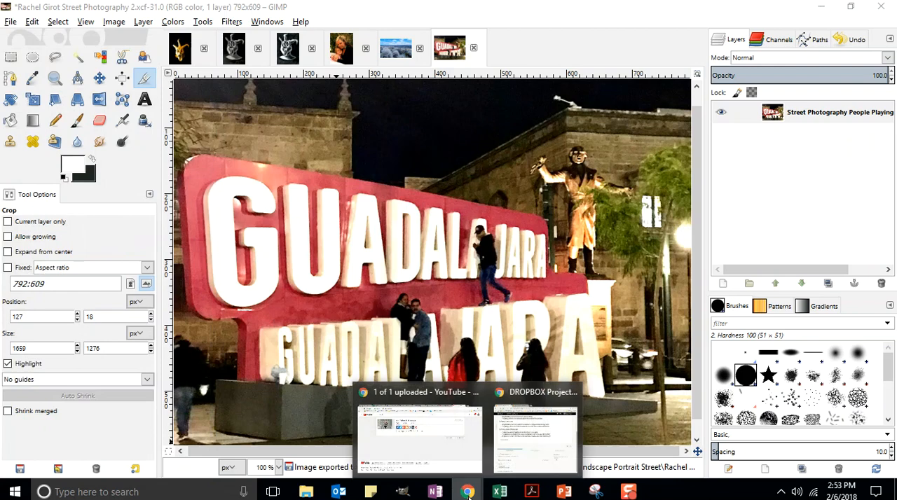
{"action": "left_click", "coordinate": [541, 454]}
{"action": "scroll", "coordinate": [335, 252], "scroll_direction": "up", "scroll_amount": 3}
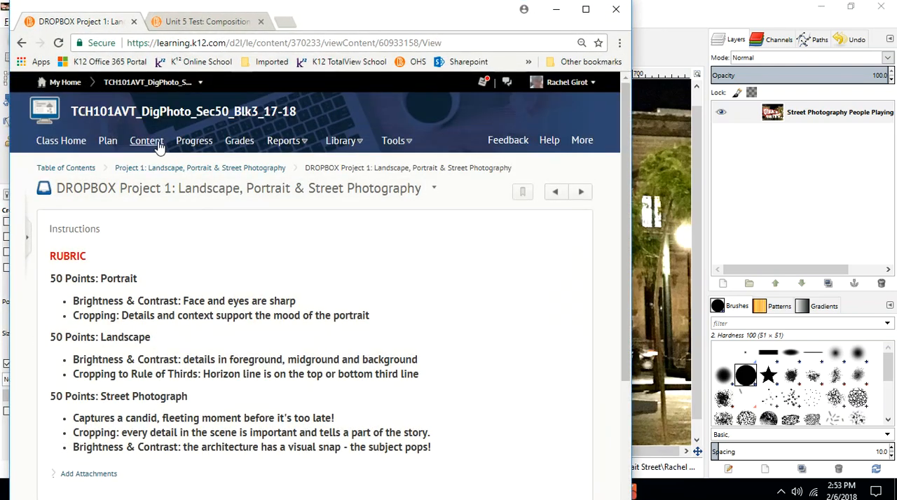
{"action": "left_click", "coordinate": [155, 149]}
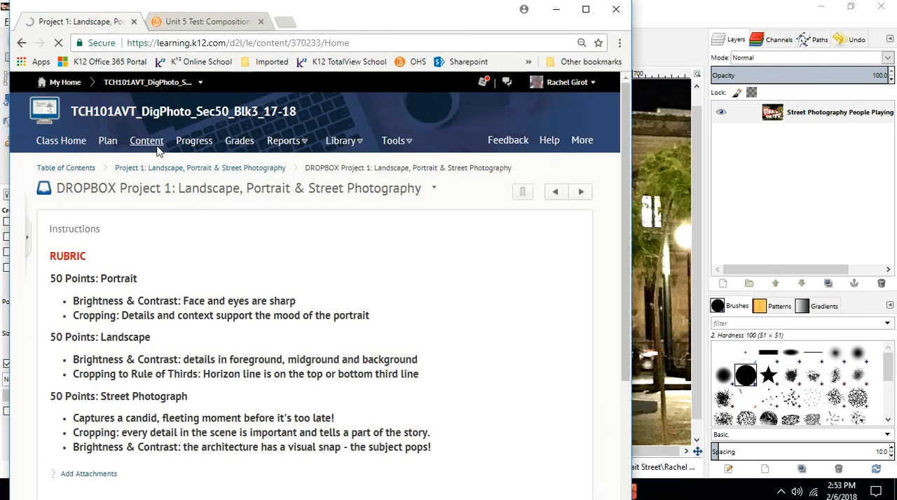
{"action": "scroll", "coordinate": [116, 326], "scroll_direction": "down", "scroll_amount": 4}
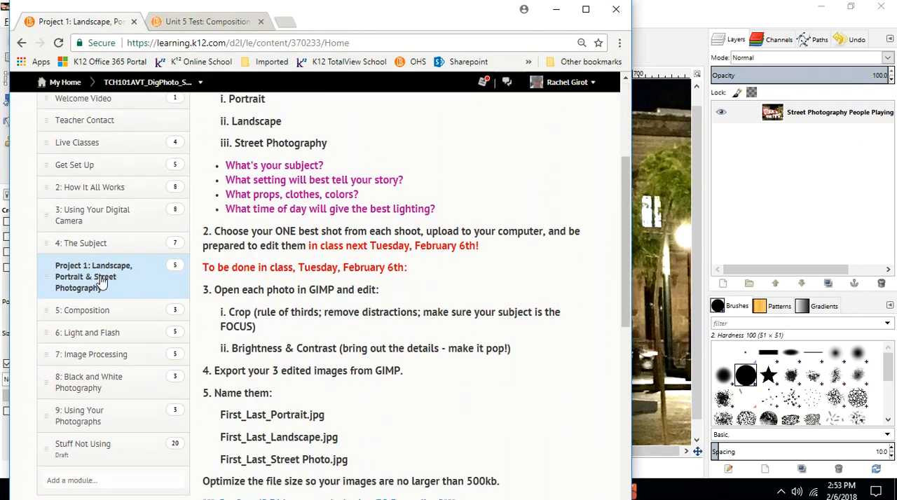
{"action": "scroll", "coordinate": [314, 256], "scroll_direction": "down", "scroll_amount": 4}
{"action": "scroll", "coordinate": [253, 342], "scroll_direction": "down", "scroll_amount": 2}
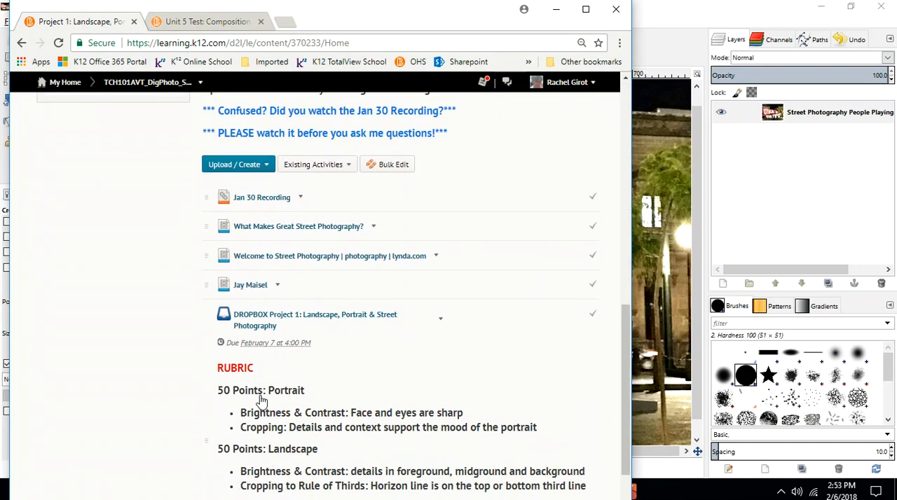
{"action": "left_click", "coordinate": [262, 320]}
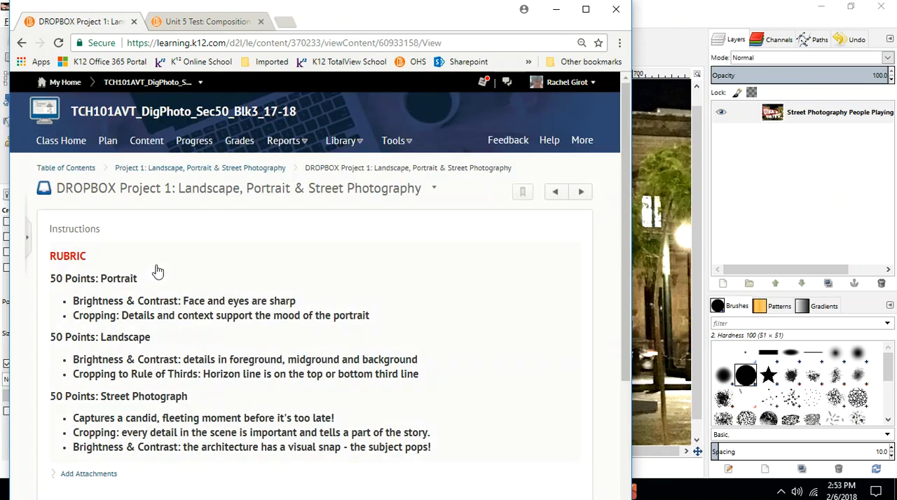
{"action": "scroll", "coordinate": [156, 270], "scroll_direction": "down", "scroll_amount": 3}
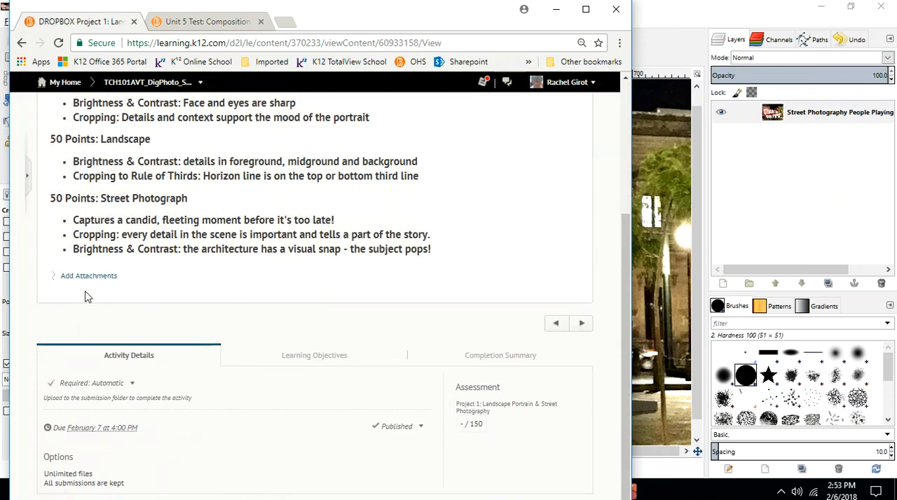